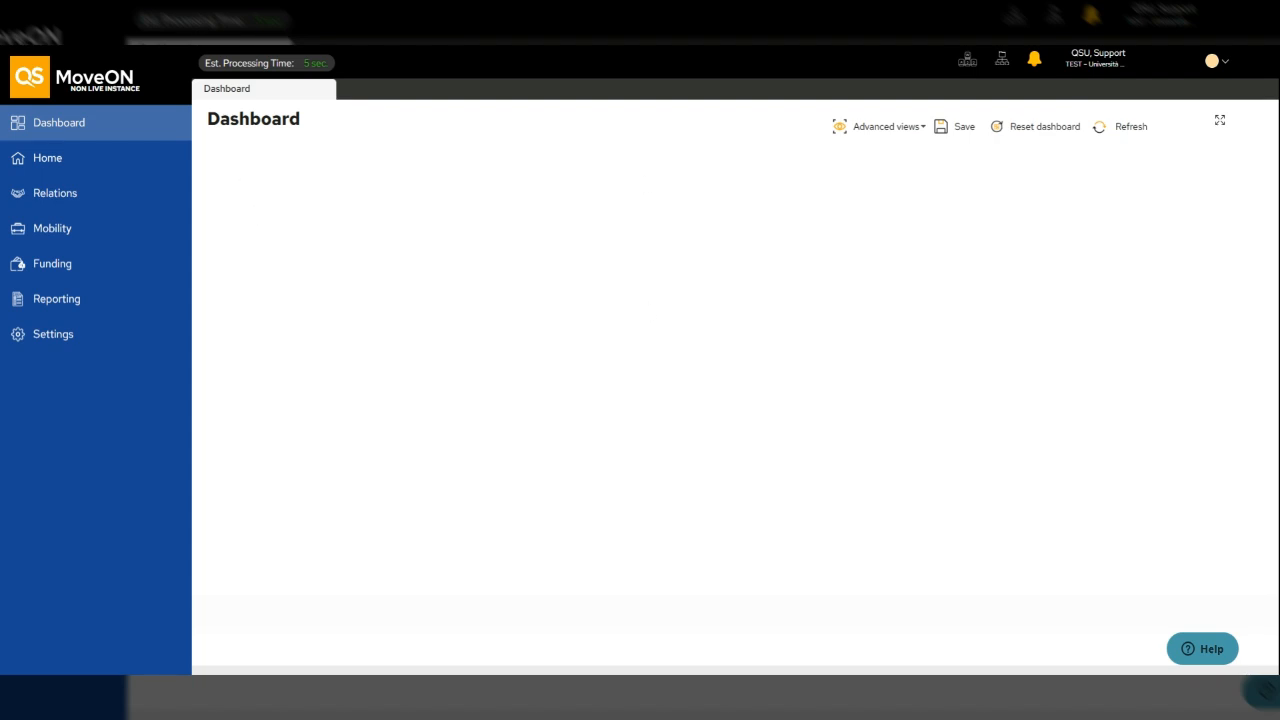
Step: Open the Persons list from the Stays section of Mobility and return to the dashboard
drag(220, 119, 289, 119)
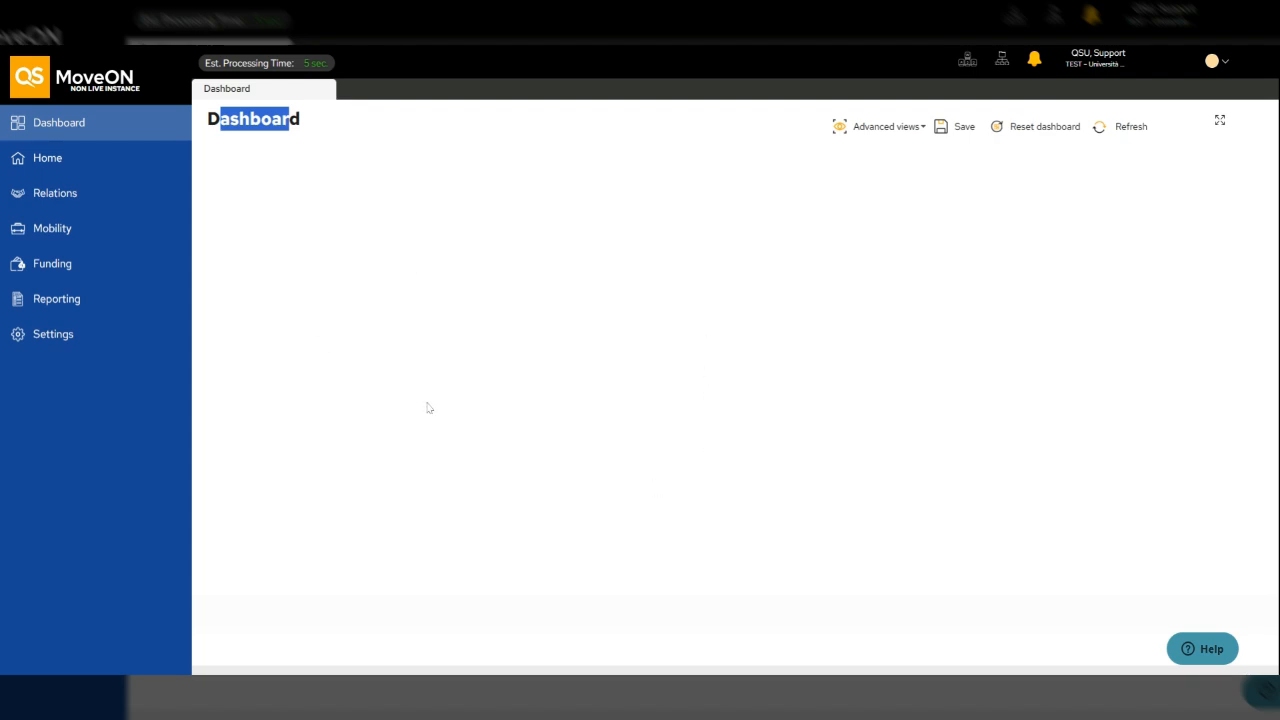
click(94, 171)
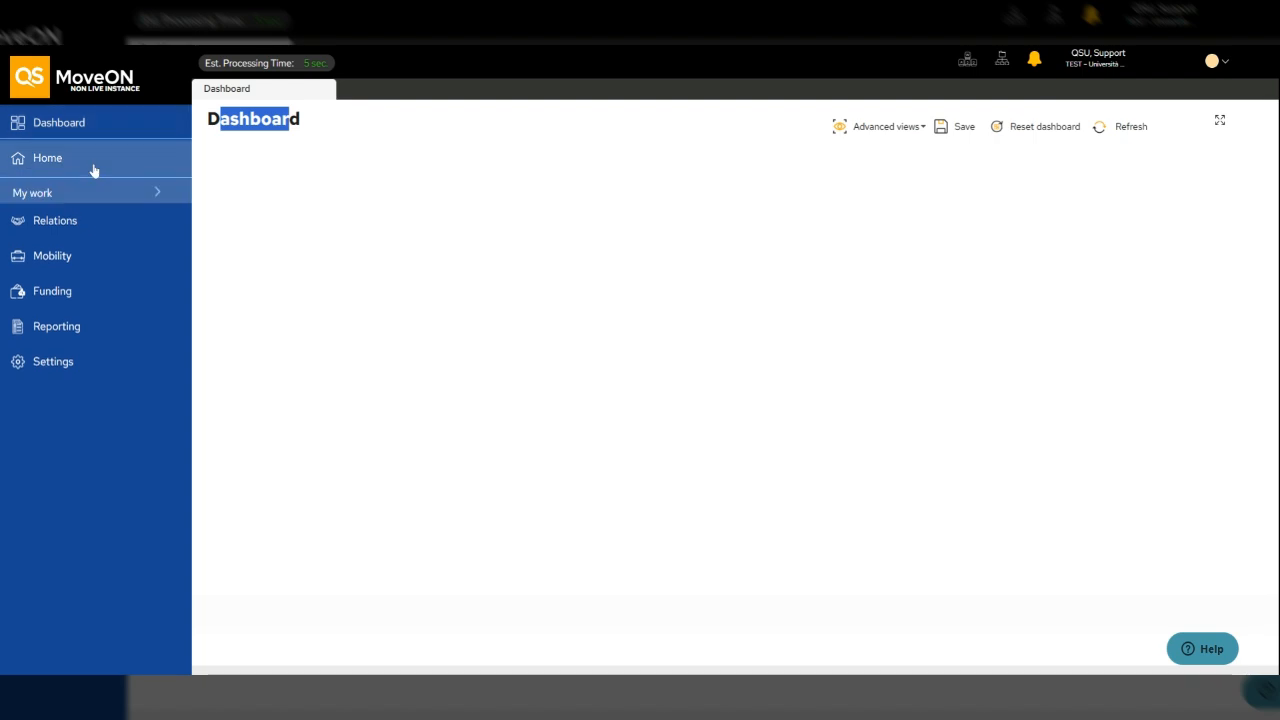
click(71, 254)
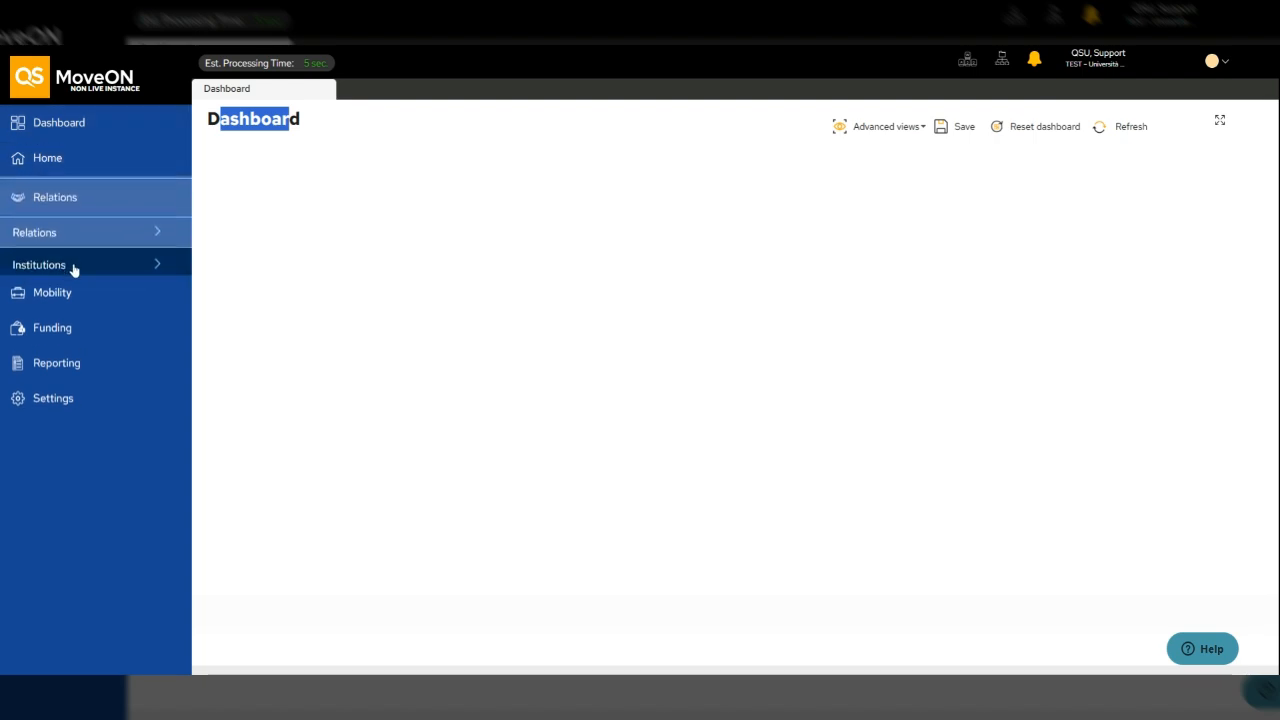
click(67, 284)
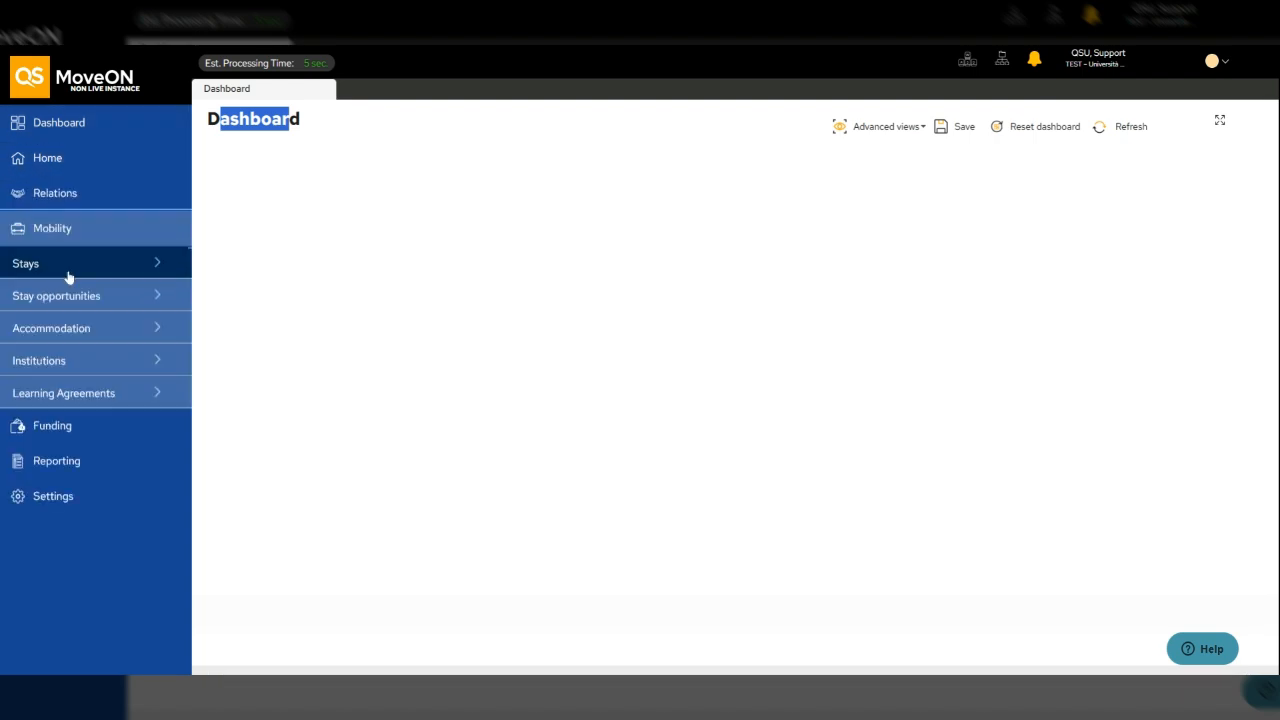
click(69, 270)
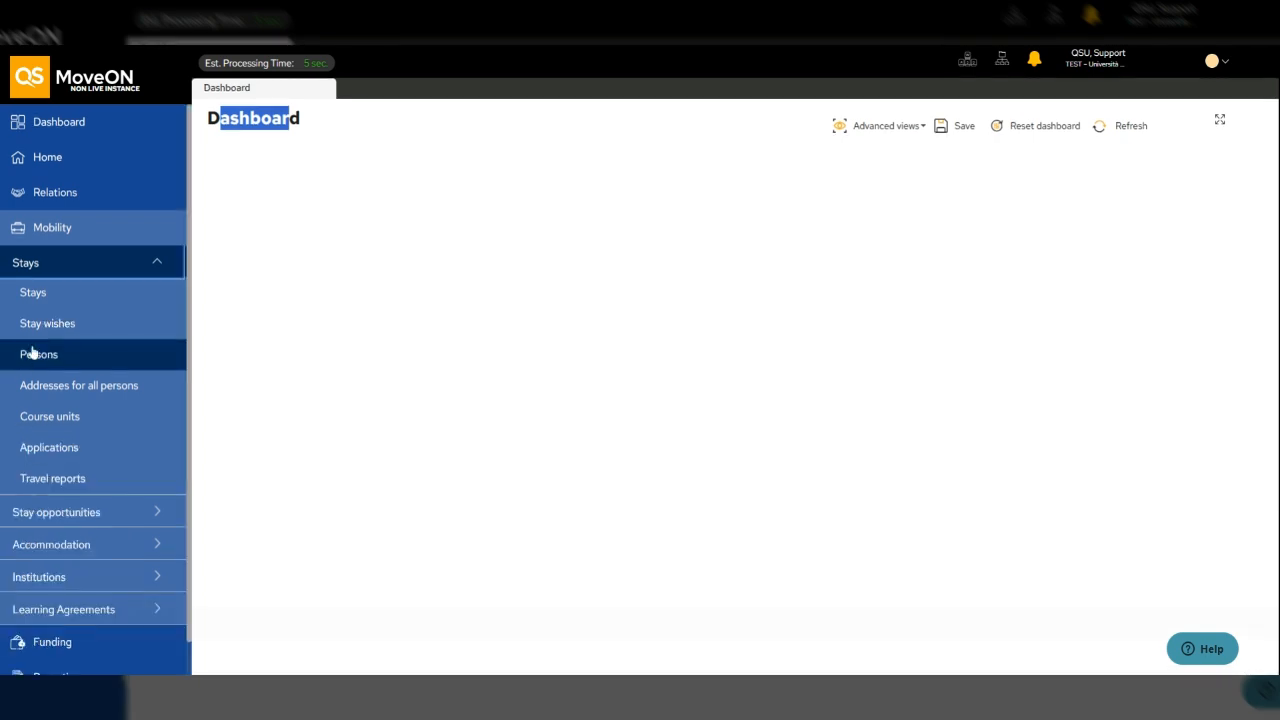
click(33, 354)
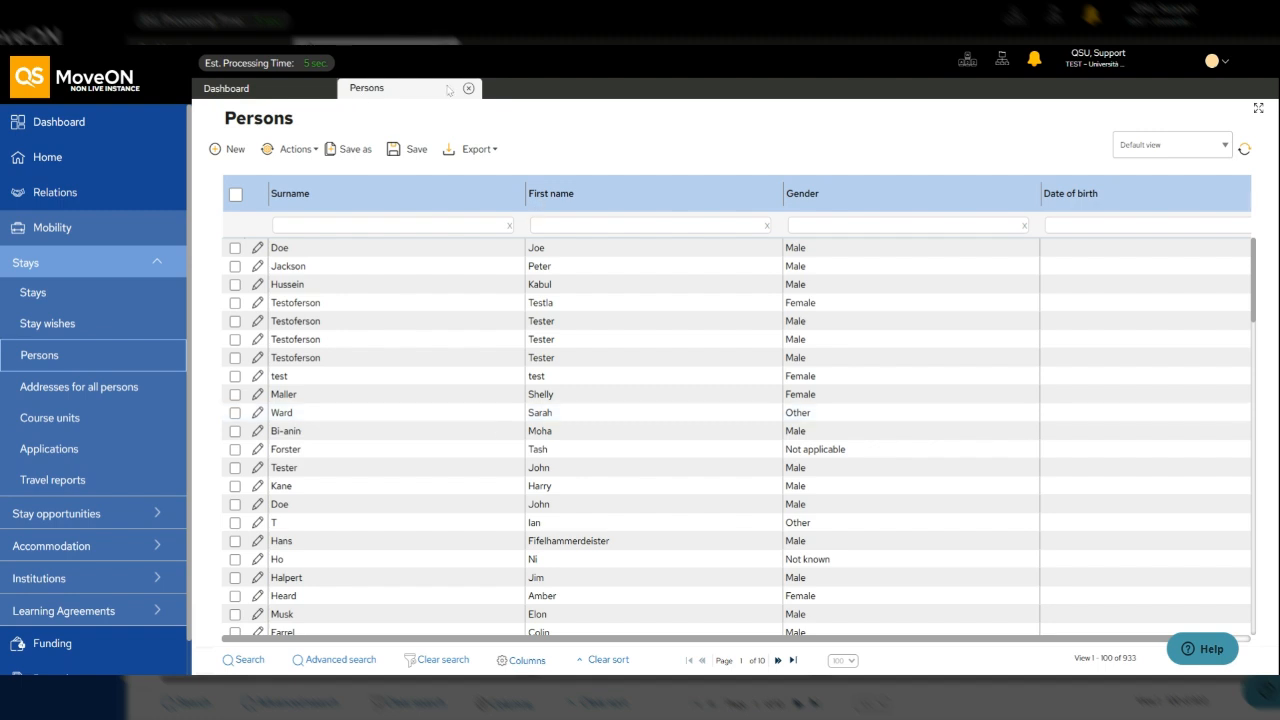
click(276, 95)
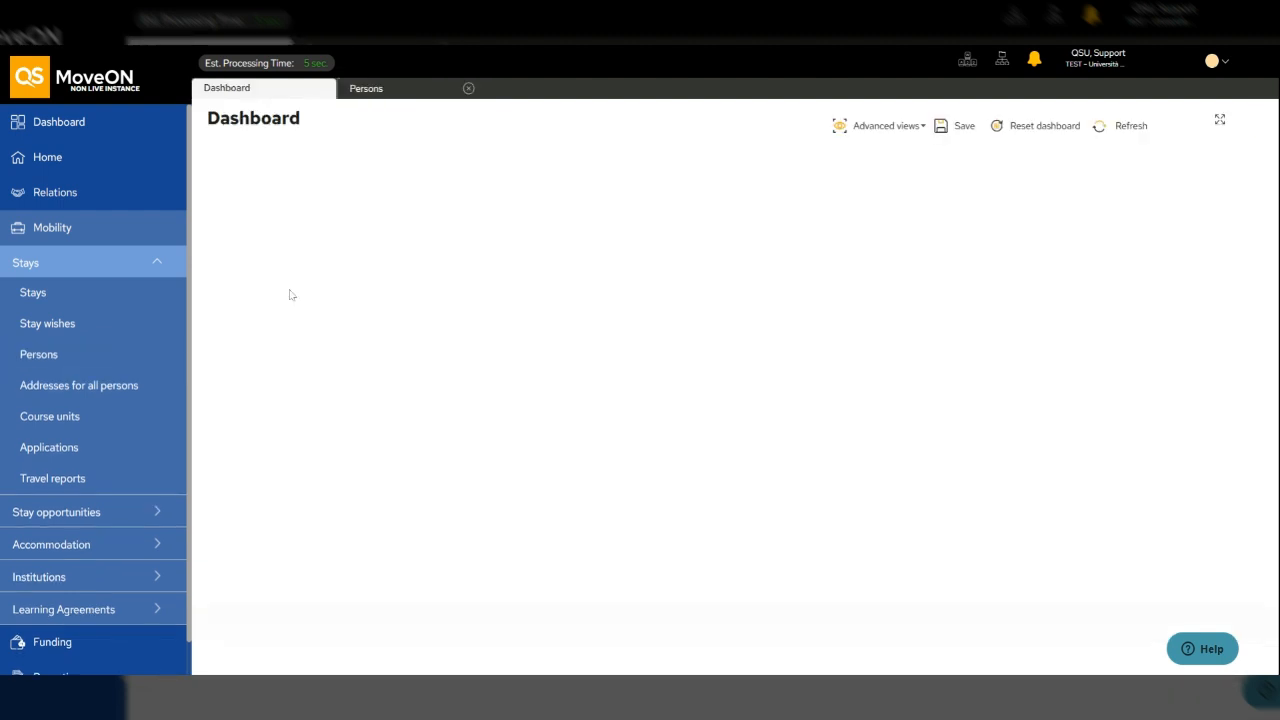
Step: Open the External institutions and Internal contacts lists from the Institutions section of Relations
click(50, 192)
click(50, 260)
click(51, 291)
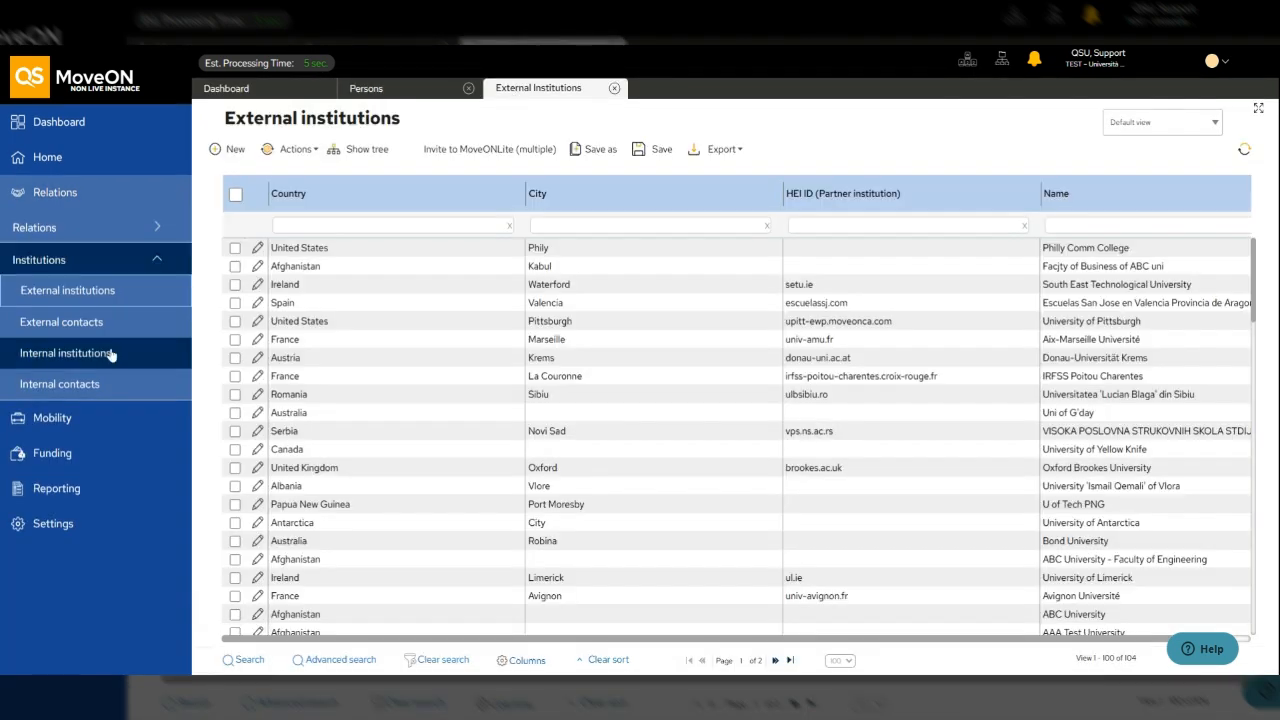
click(100, 384)
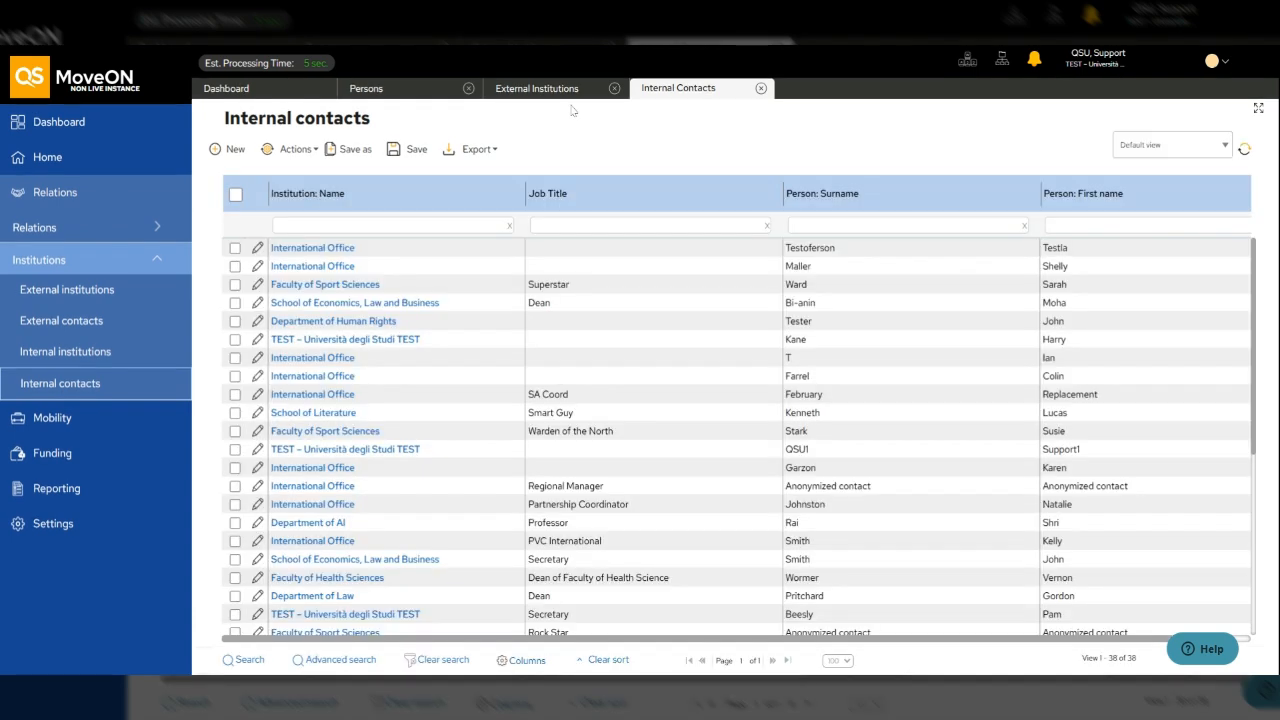
Step: Return to the dashboard and close the Persons, External Institutions and Internal Contacts pages
click(530, 89)
click(400, 89)
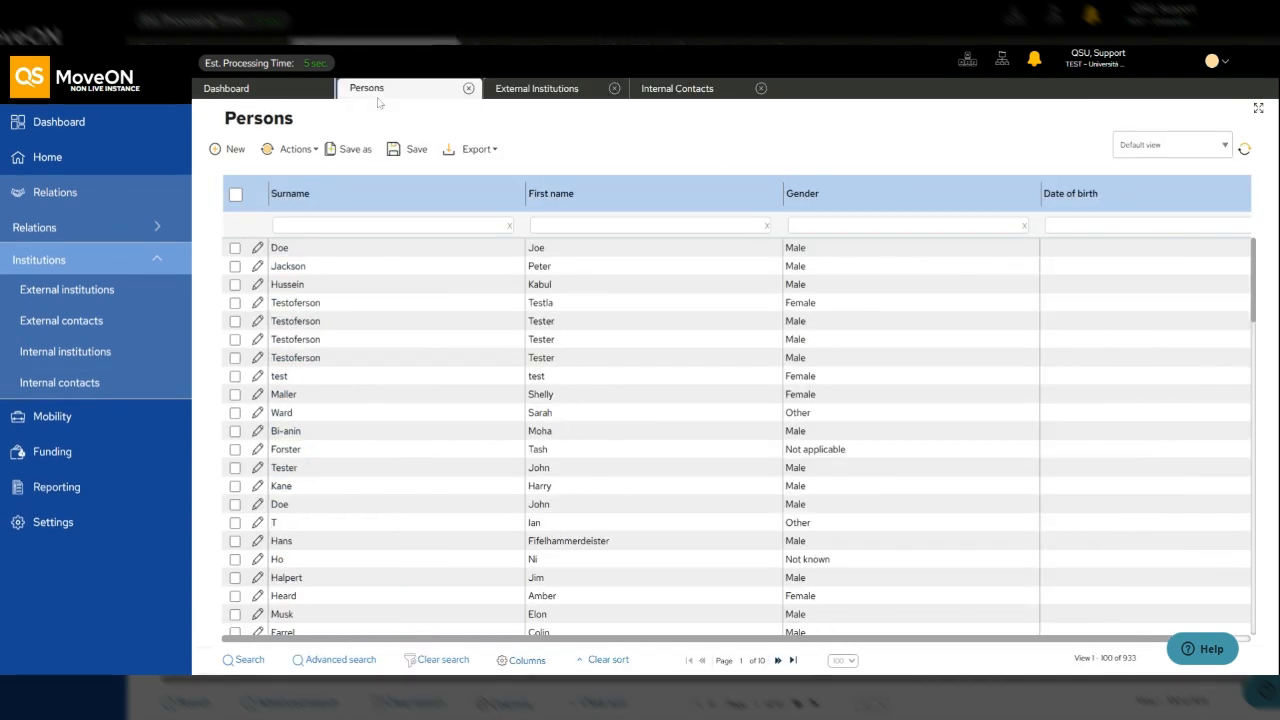
click(260, 89)
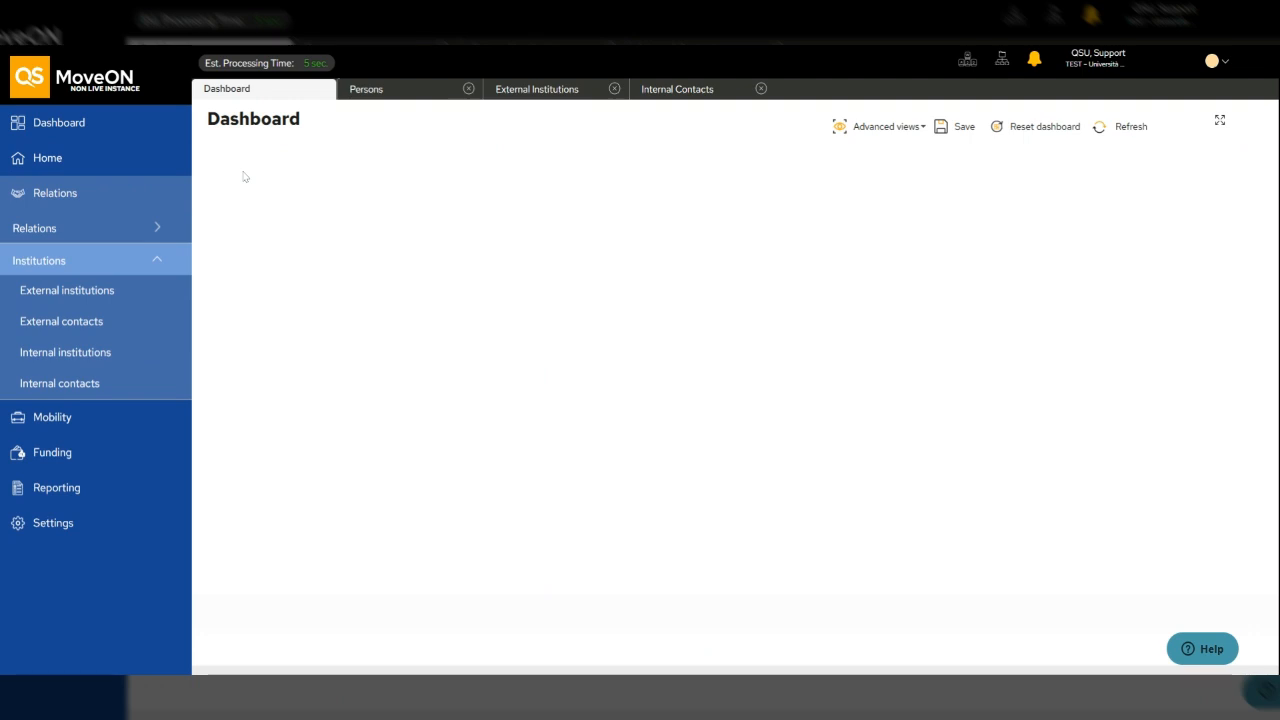
click(468, 89)
click(468, 89)
click(468, 89)
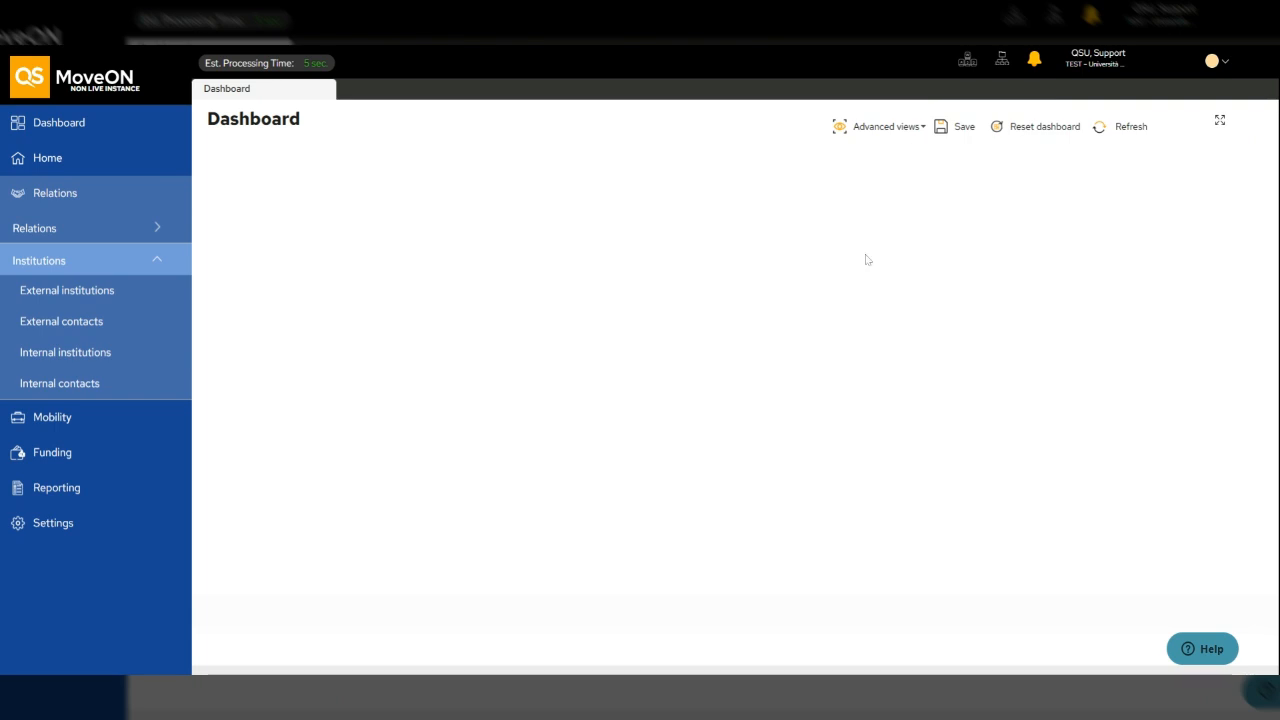
Step: Look through the dashboard's advanced views, from the Stays group down to Reporting and back to Relations
click(907, 128)
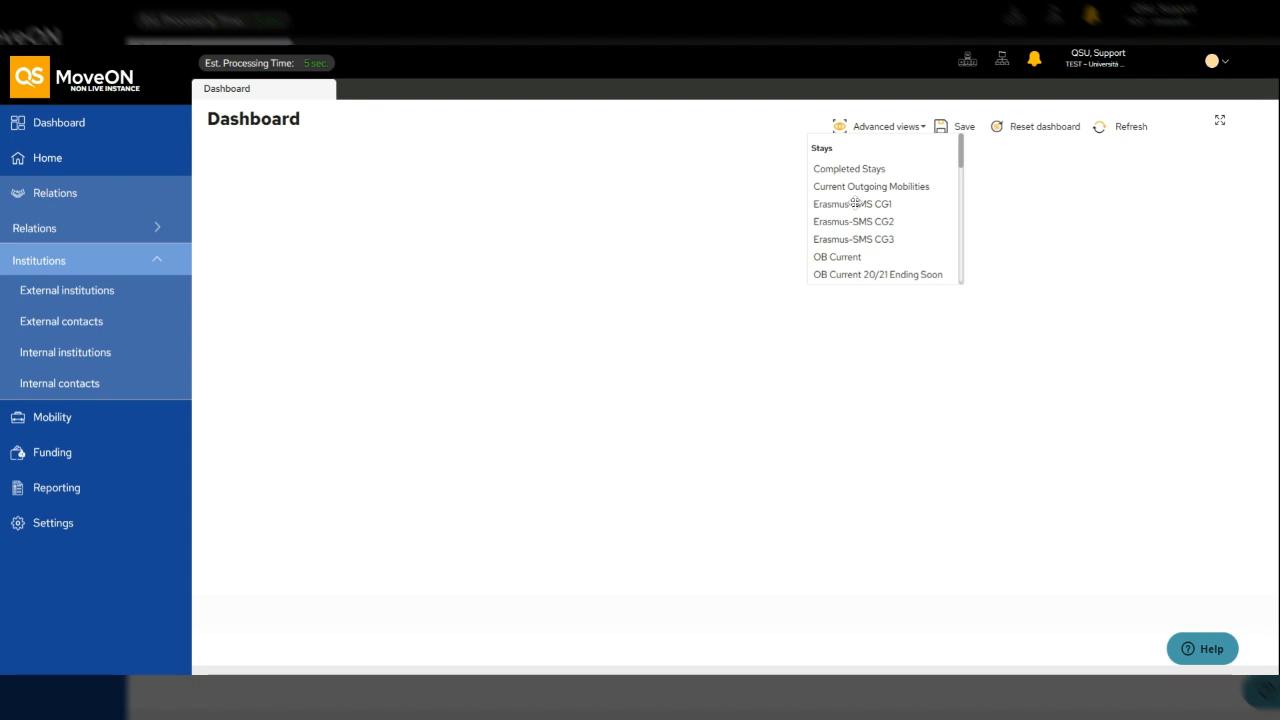
mouse_move(962, 157)
mouse_down()
mouse_move(962, 277)
mouse_move(963, 157)
mouse_up()
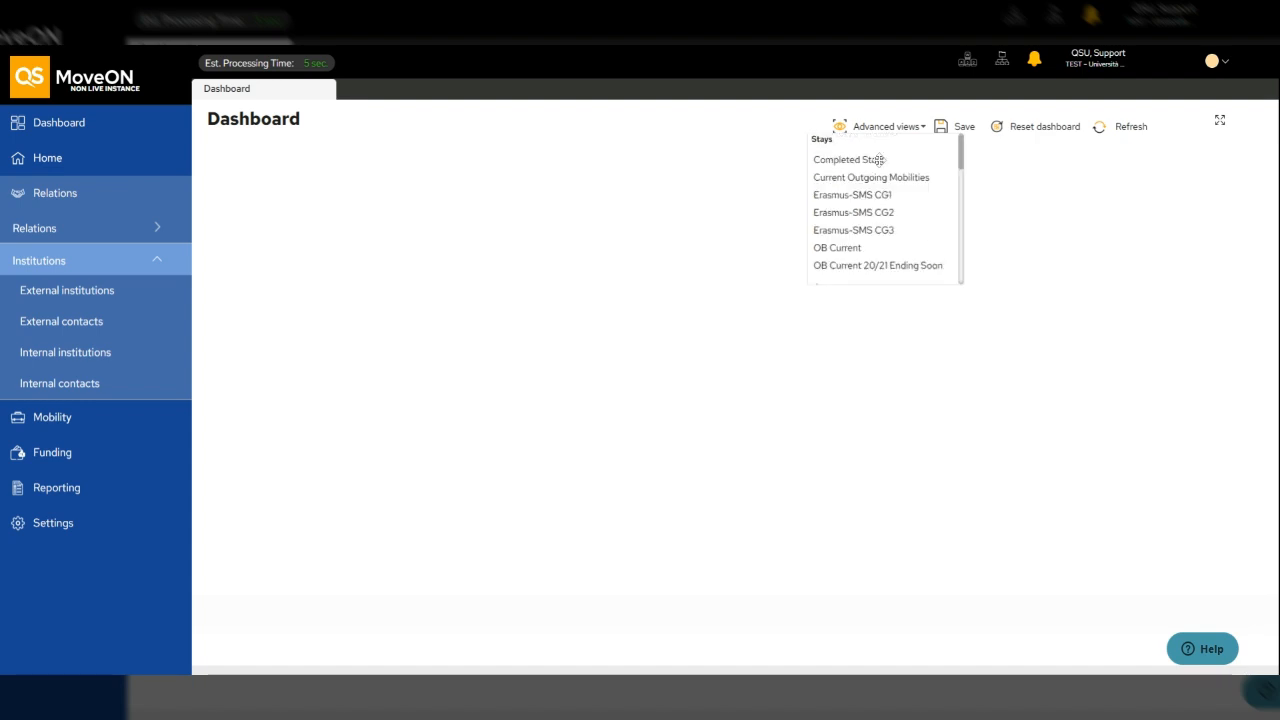
scroll(878, 175, down, 1)
scroll(880, 193, down, 2)
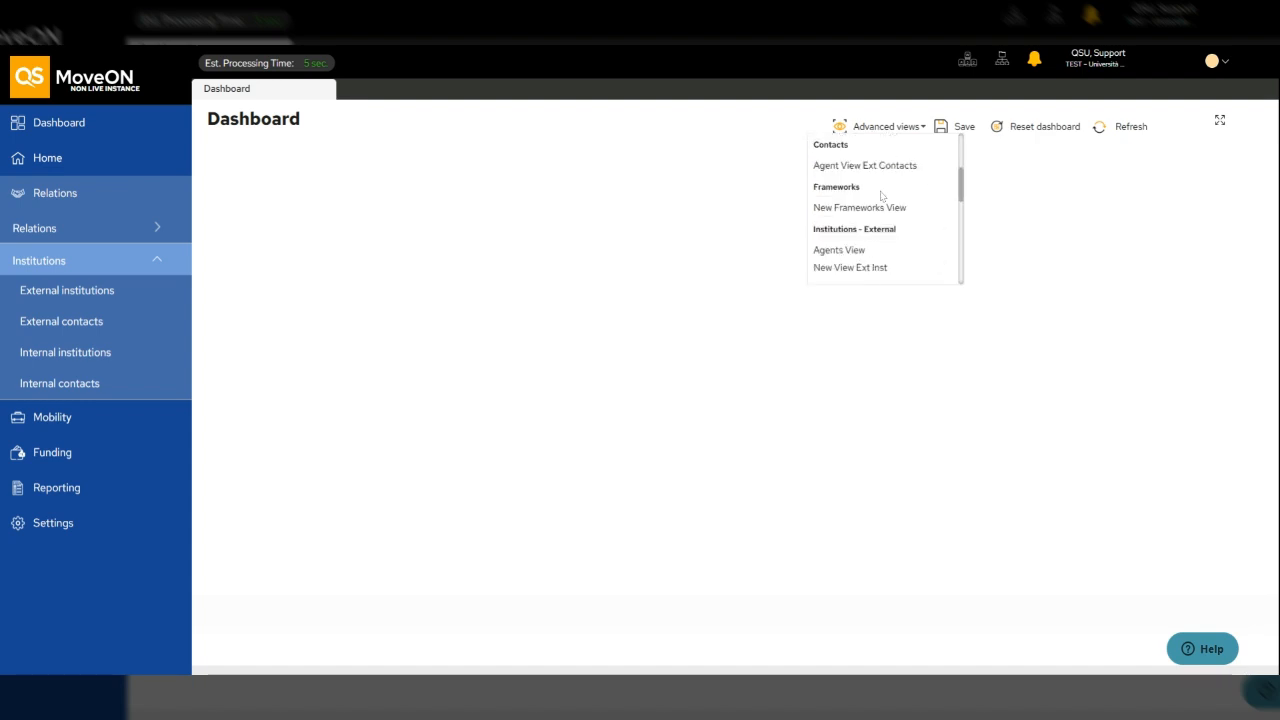
scroll(882, 195, down, 2)
scroll(882, 196, down, 3)
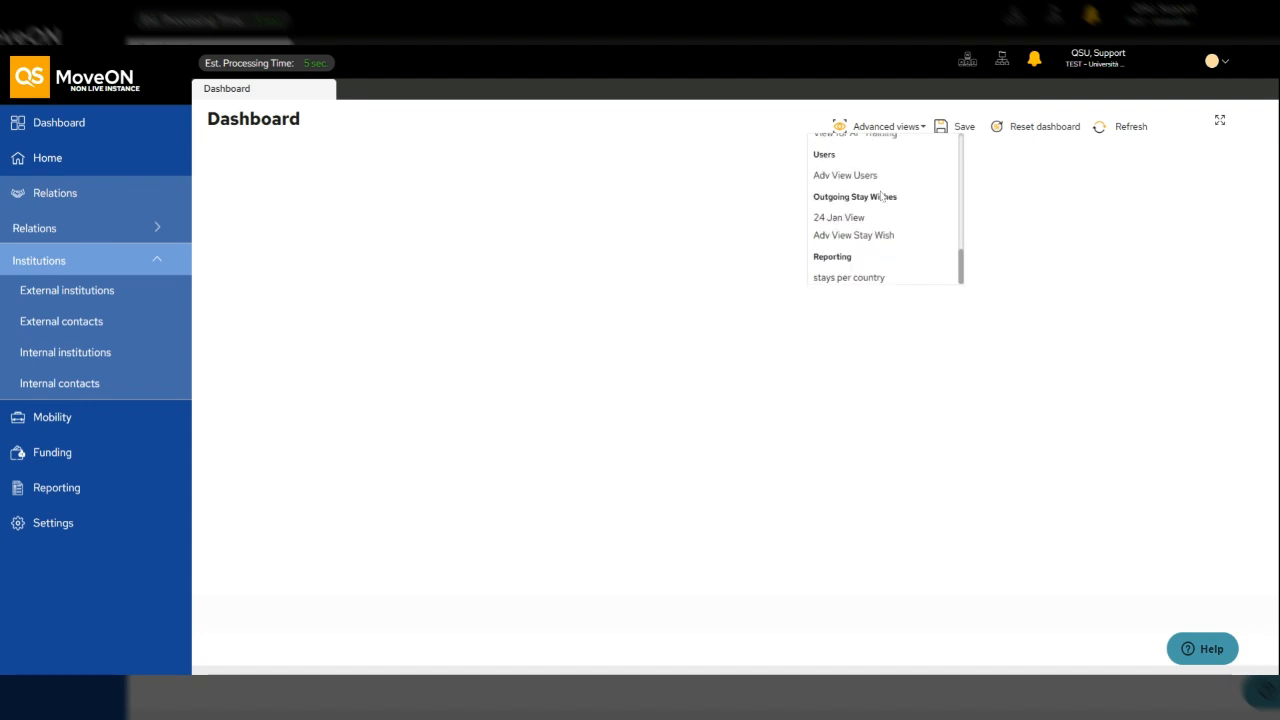
scroll(883, 210, up, 2)
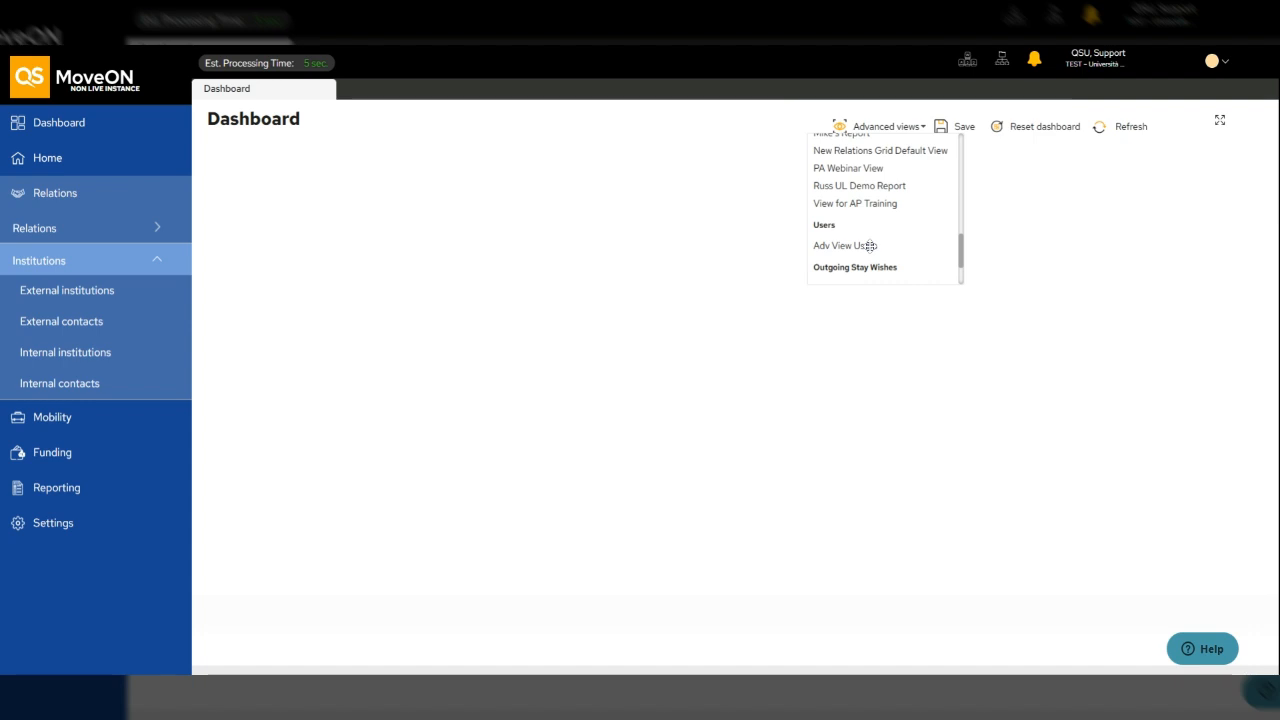
scroll(891, 248, up, 2)
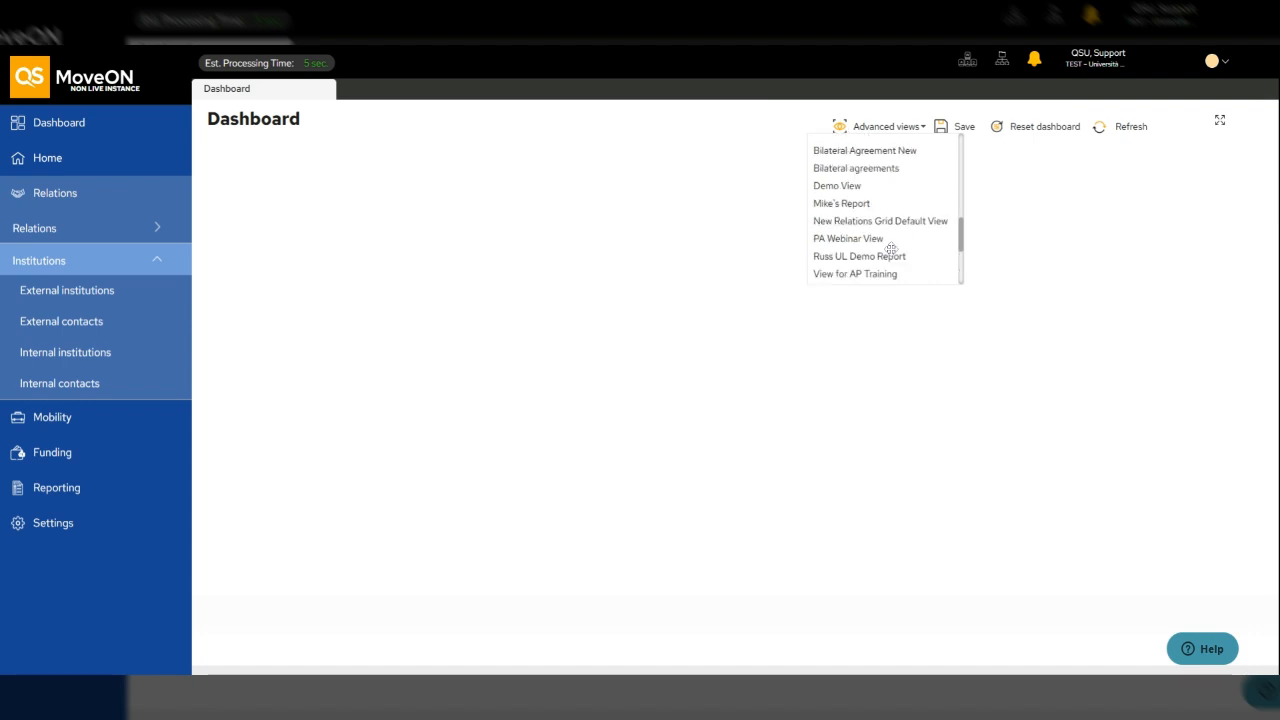
scroll(891, 248, up, 2)
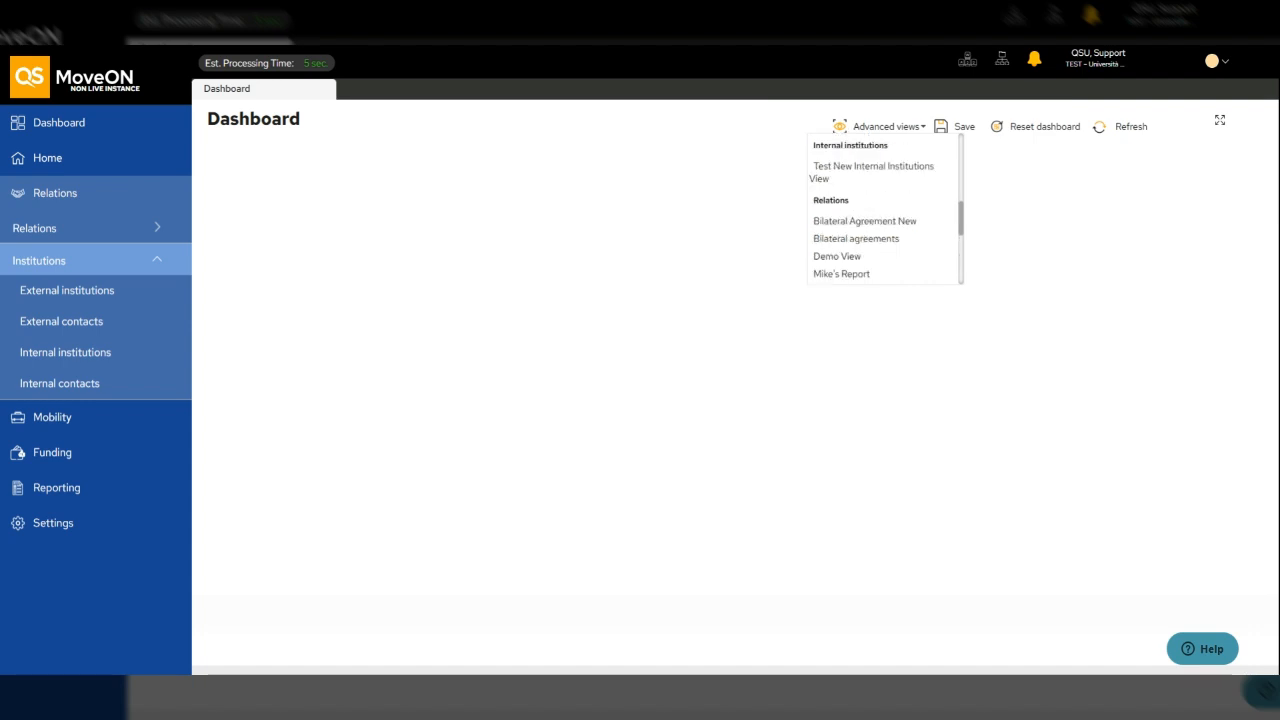
click(864, 220)
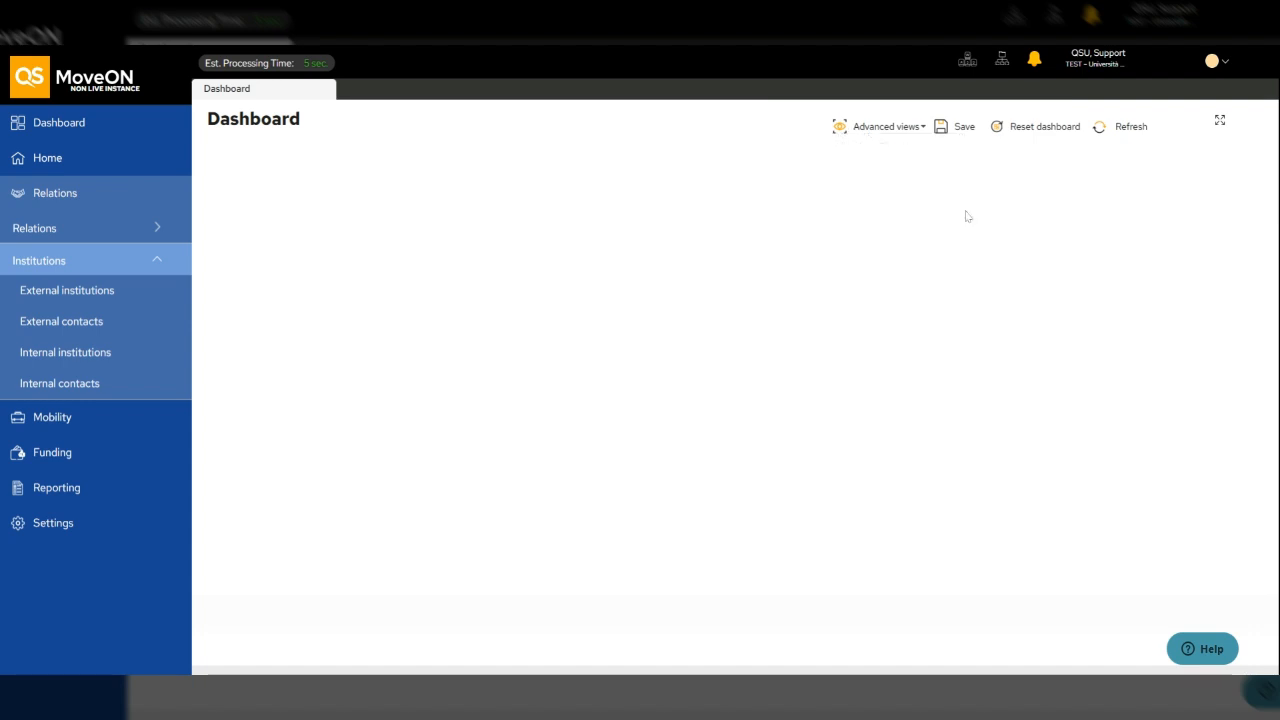
Step: Compare the groups of advanced views with the sections available under Mobility
click(885, 132)
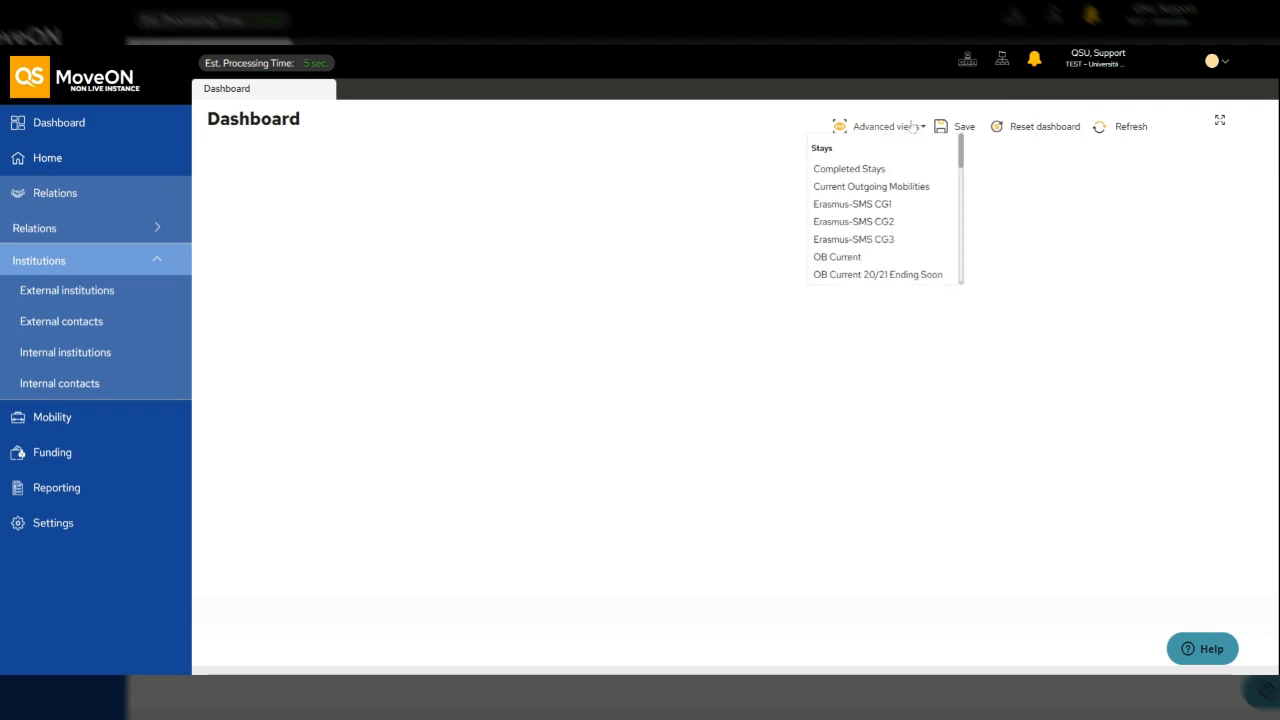
drag(962, 153, 964, 190)
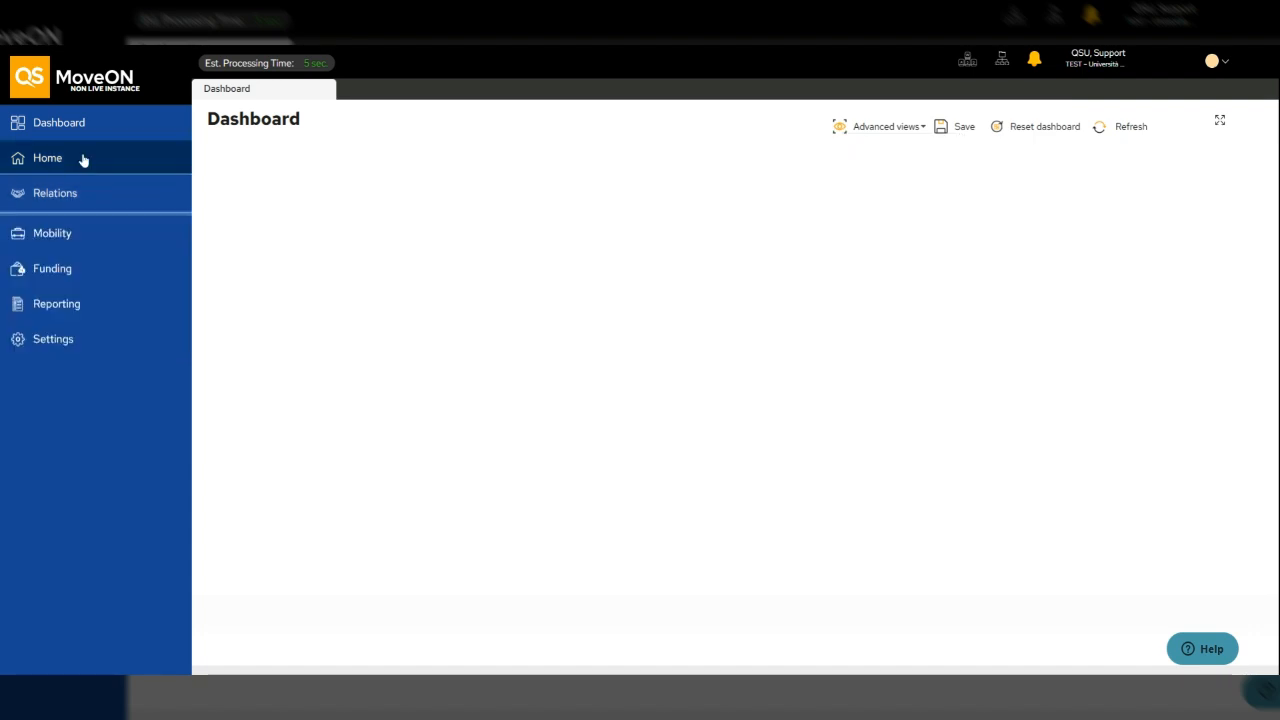
click(52, 228)
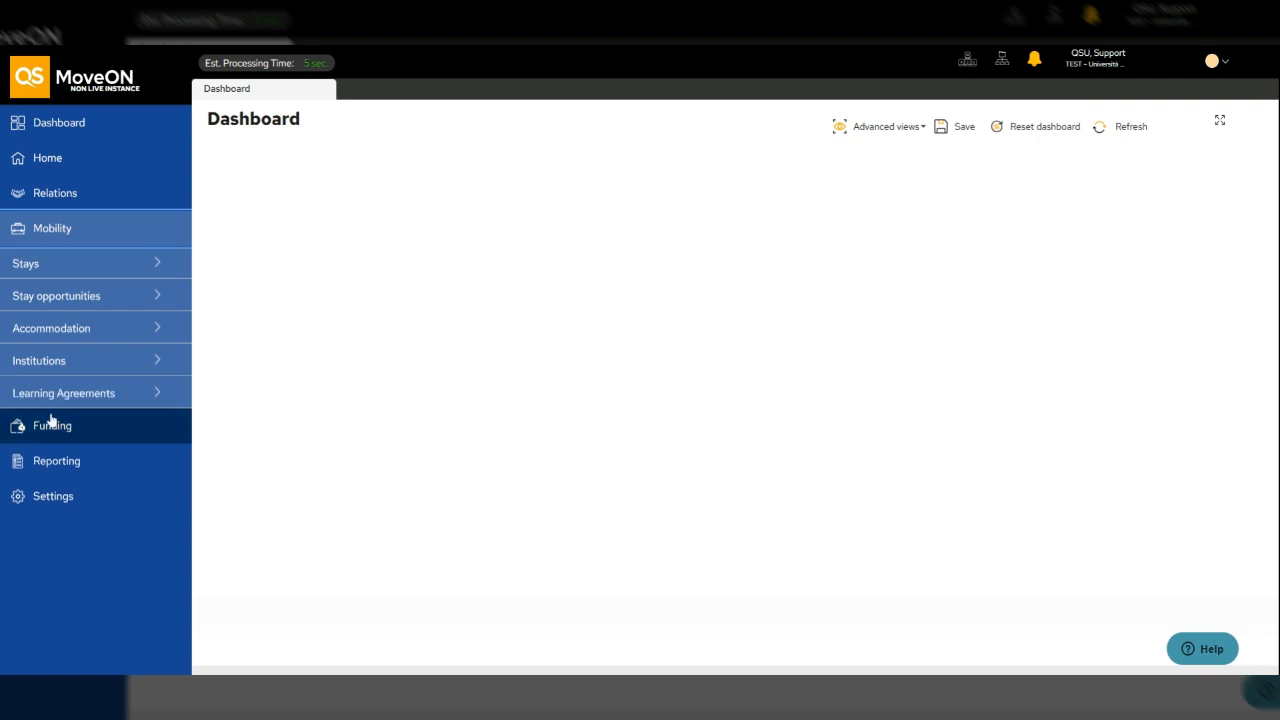
click(887, 130)
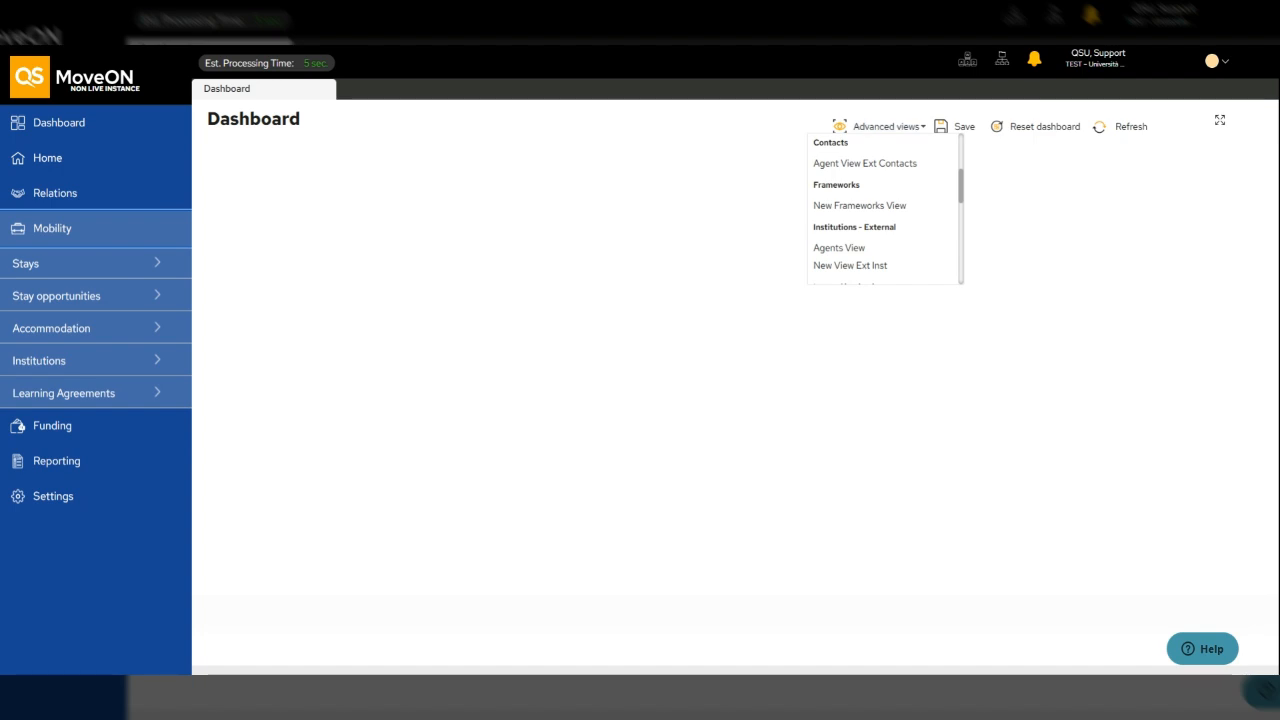
drag(965, 185, 961, 152)
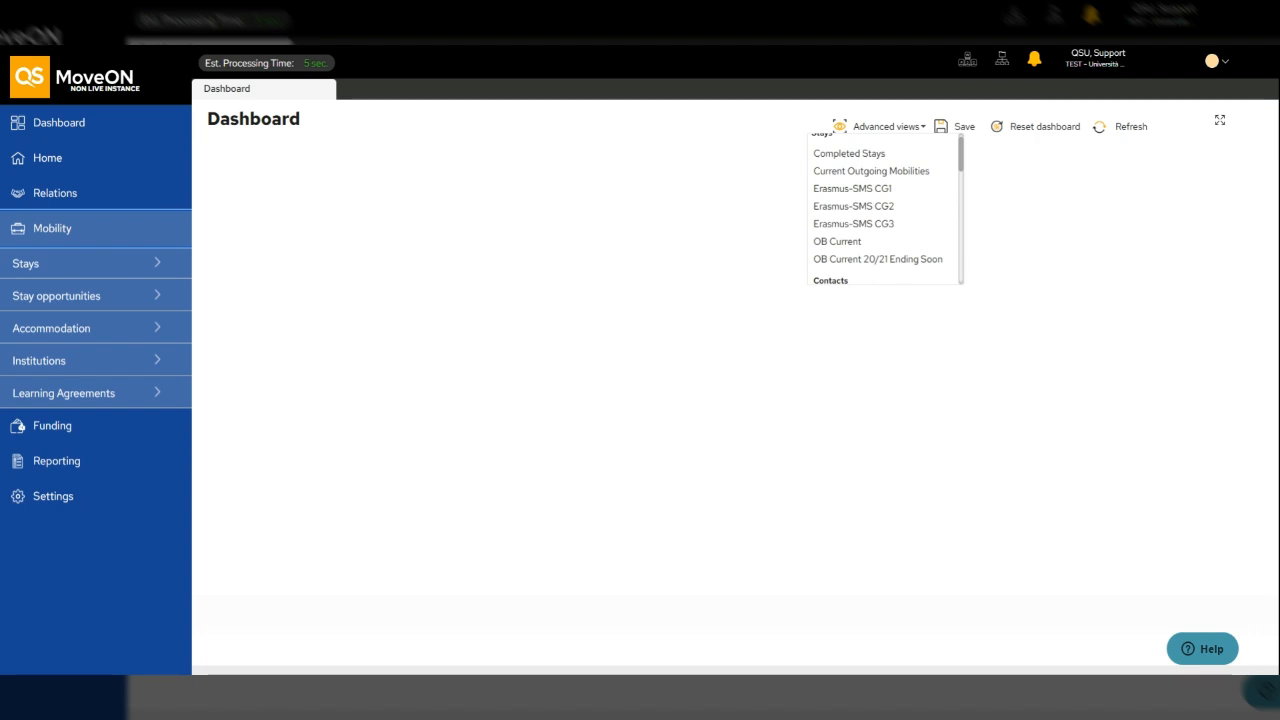
click(865, 175)
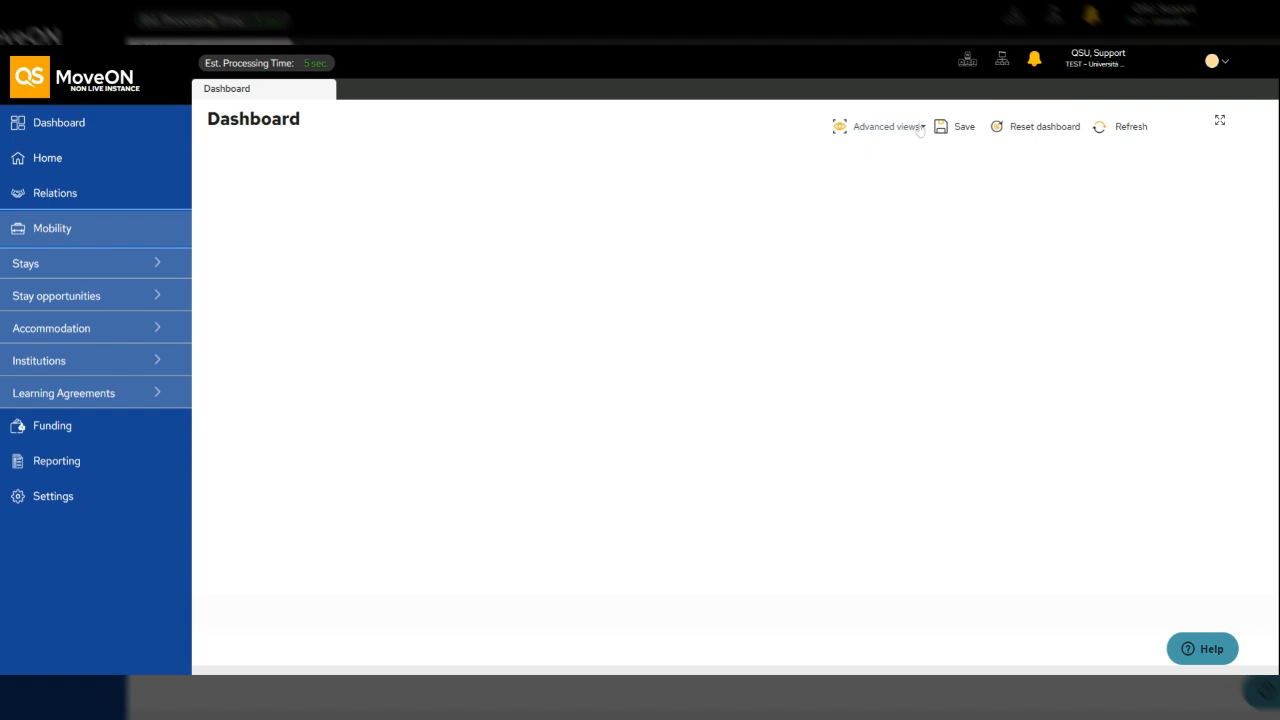
Step: Add the OB Current stays view to the dashboard's second row and reset the dashboard
click(918, 130)
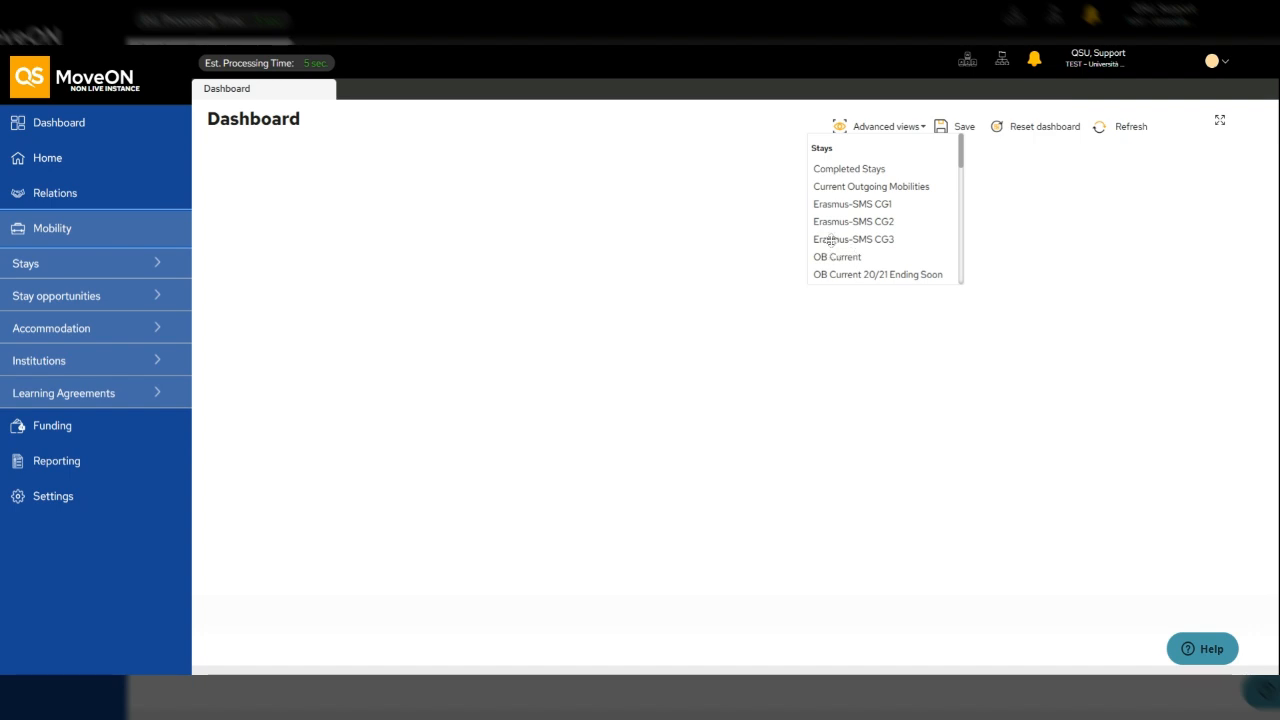
click(826, 257)
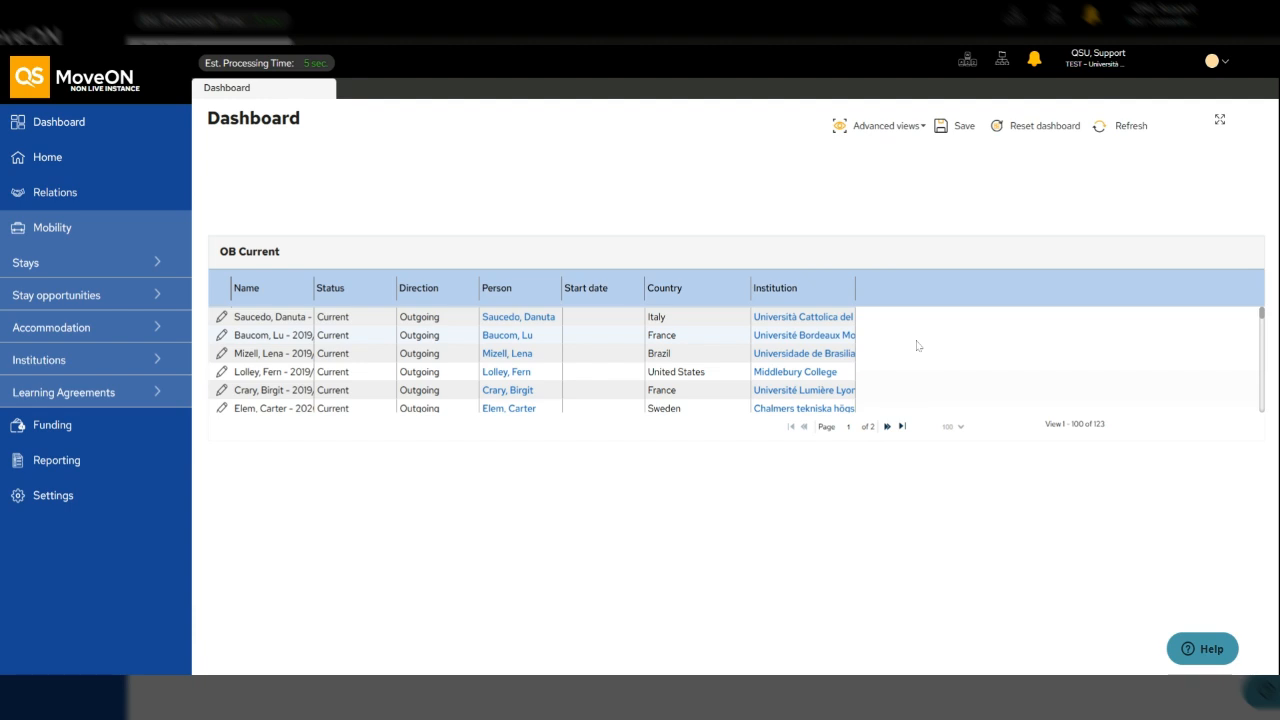
click(1022, 137)
click(555, 402)
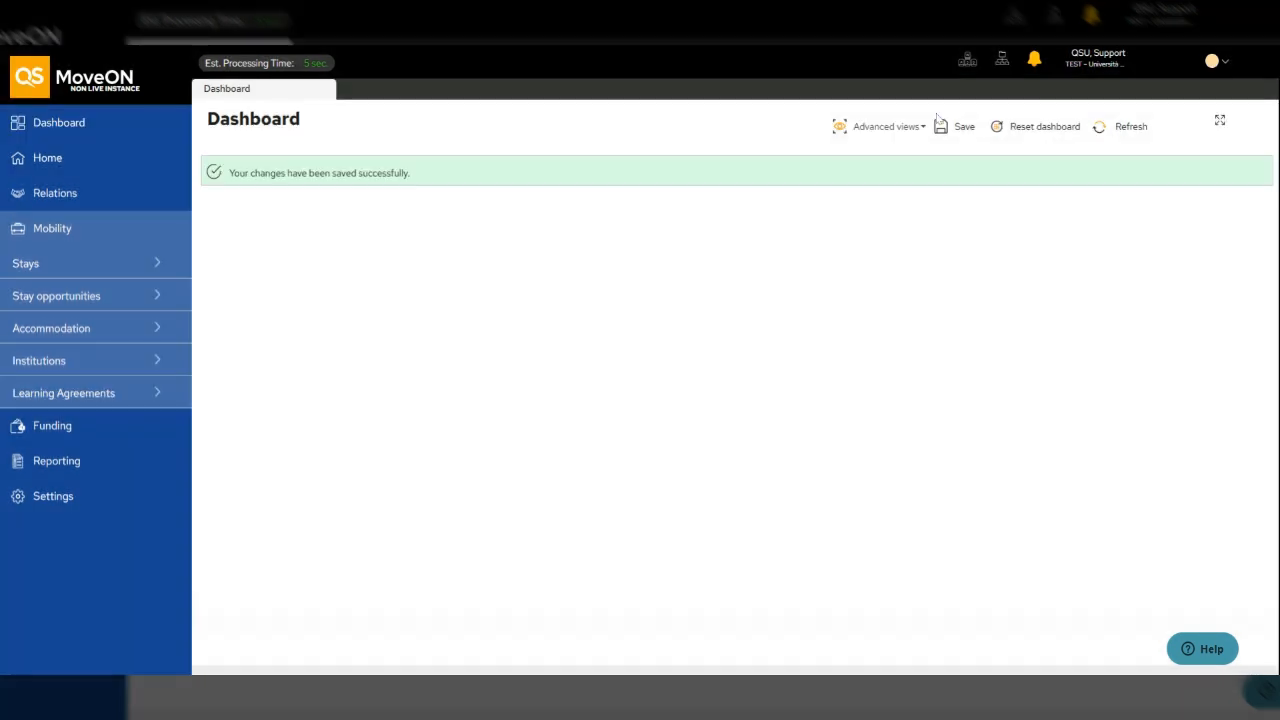
Step: Add the Completed Stays view to the first row of the dashboard
click(925, 129)
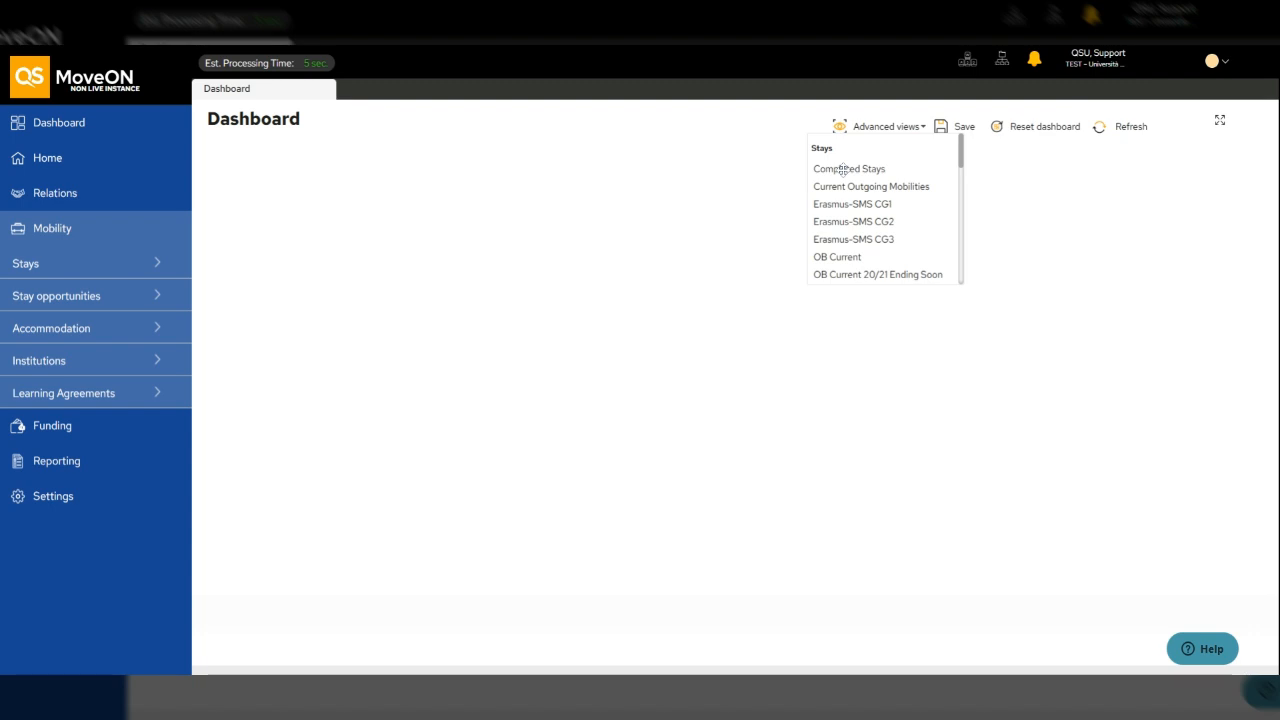
drag(846, 168, 847, 182)
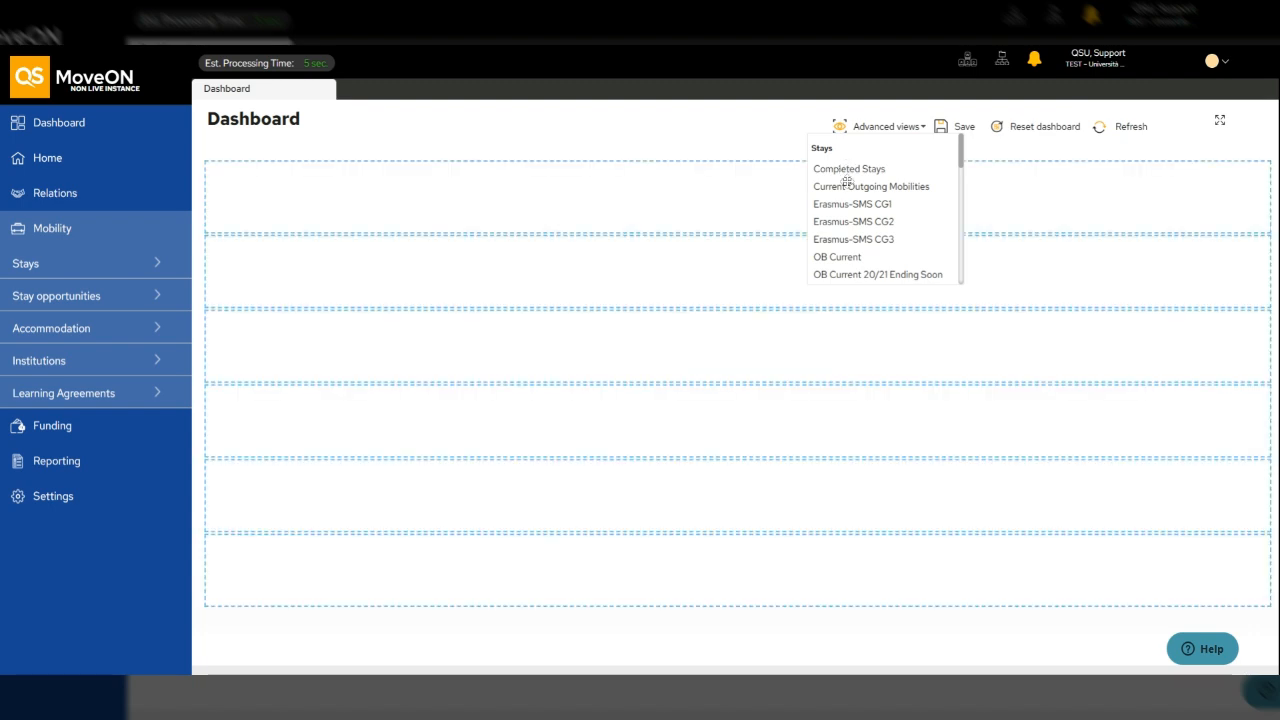
drag(847, 182, 416, 197)
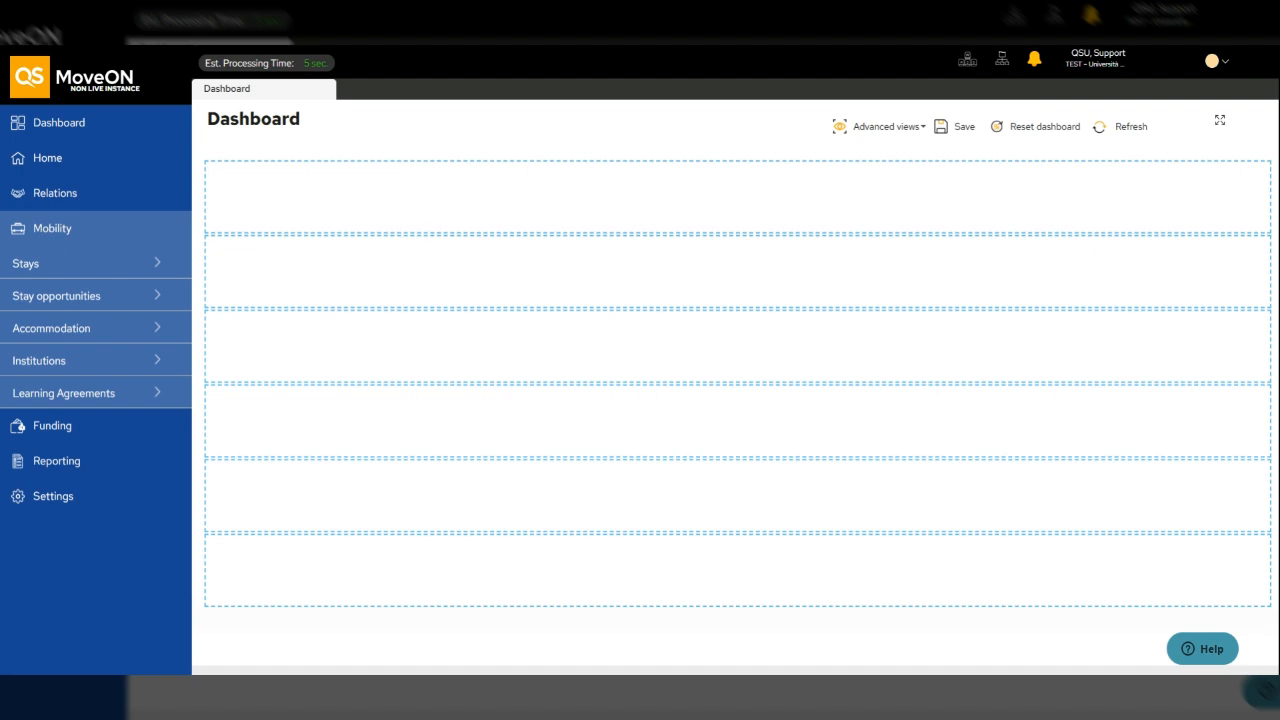
drag(416, 197, 416, 197)
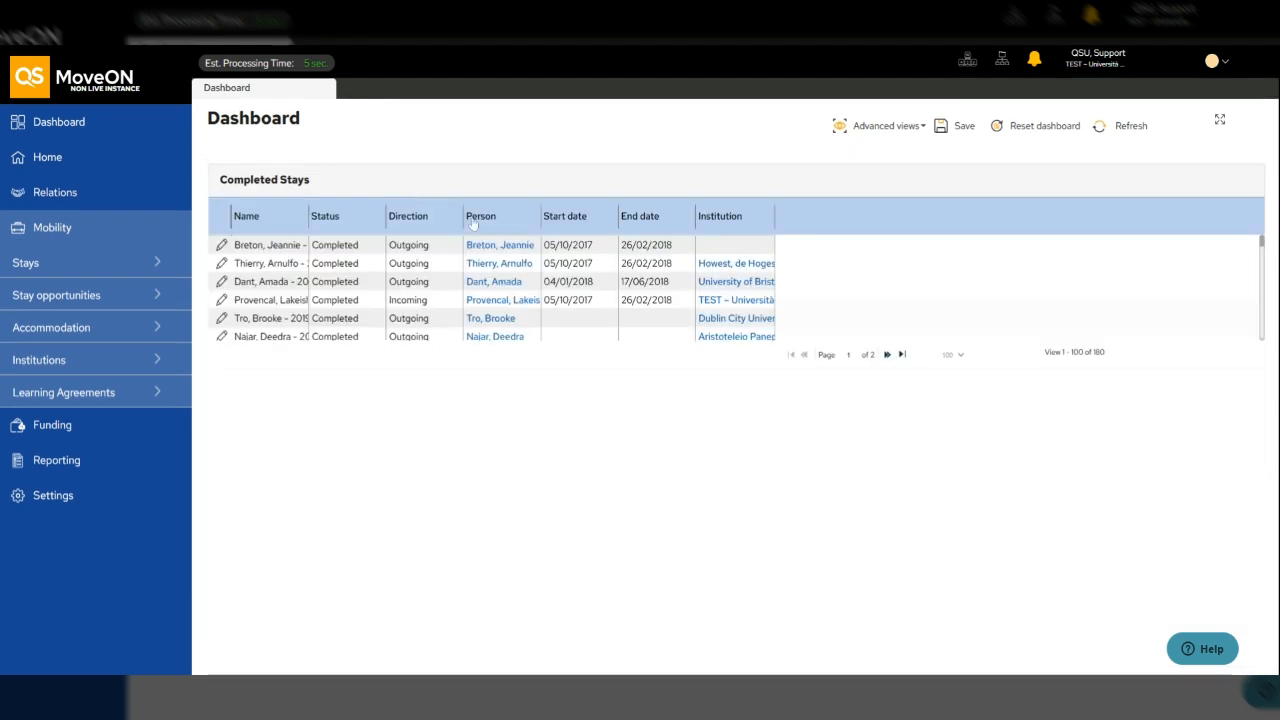
Step: Add the Agent View Ext Contacts view to the dashboard's second row and New View Ext Inst to the third row
click(918, 127)
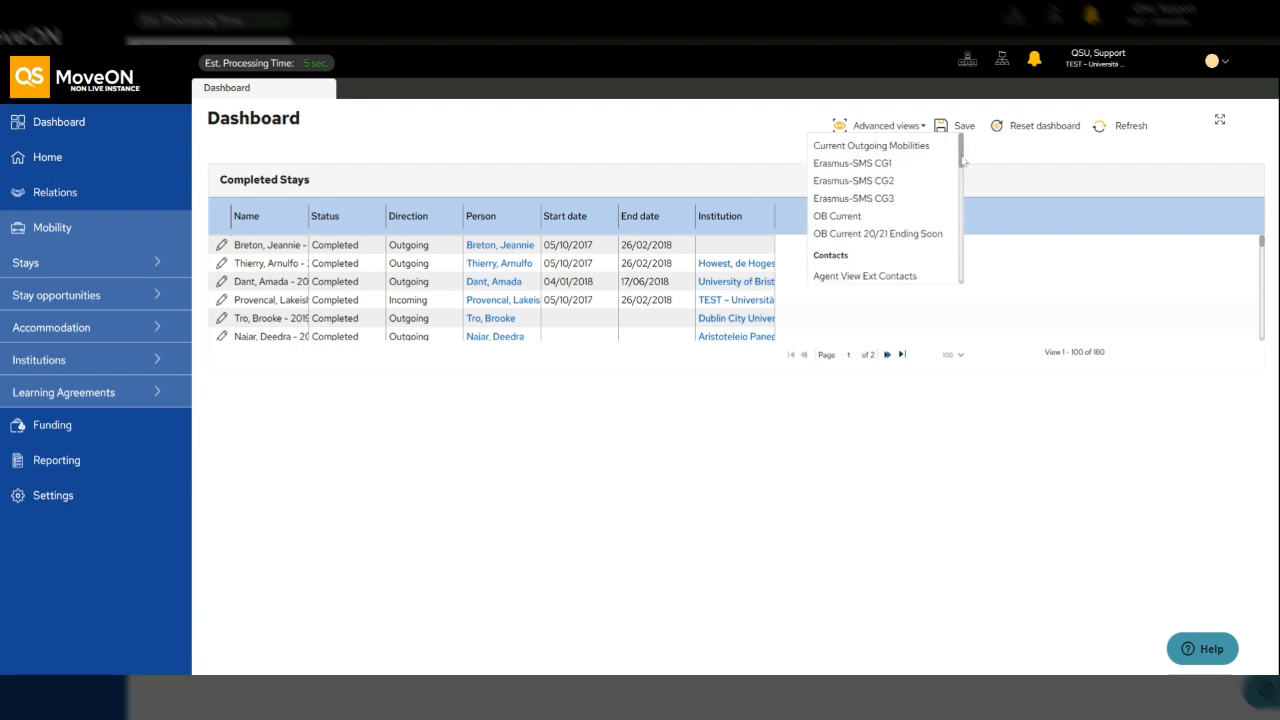
scroll(903, 170, down, 2)
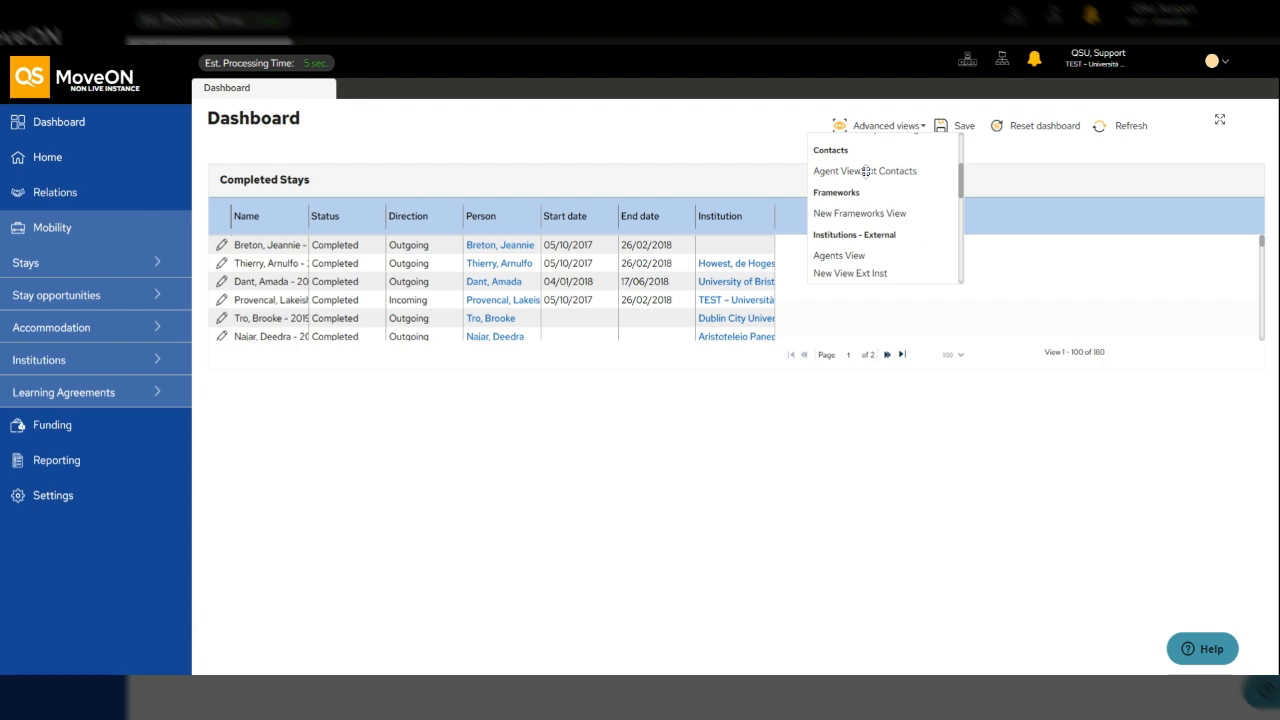
click(866, 171)
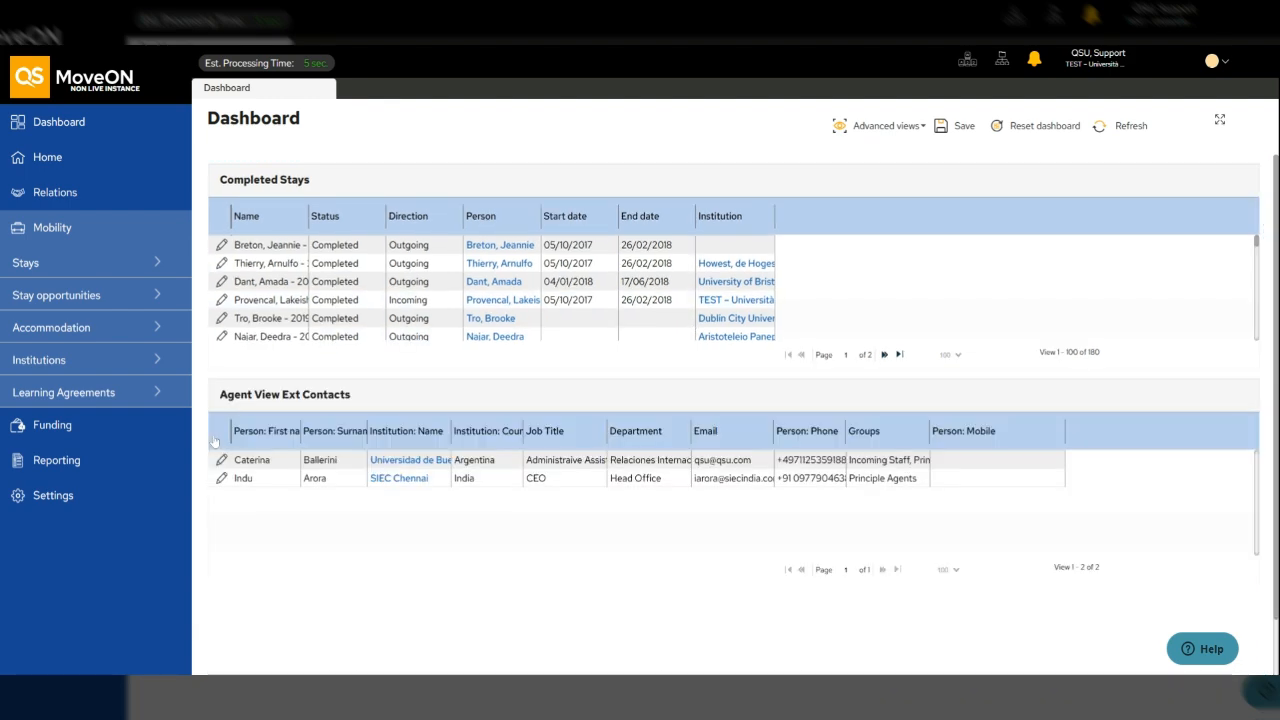
click(912, 128)
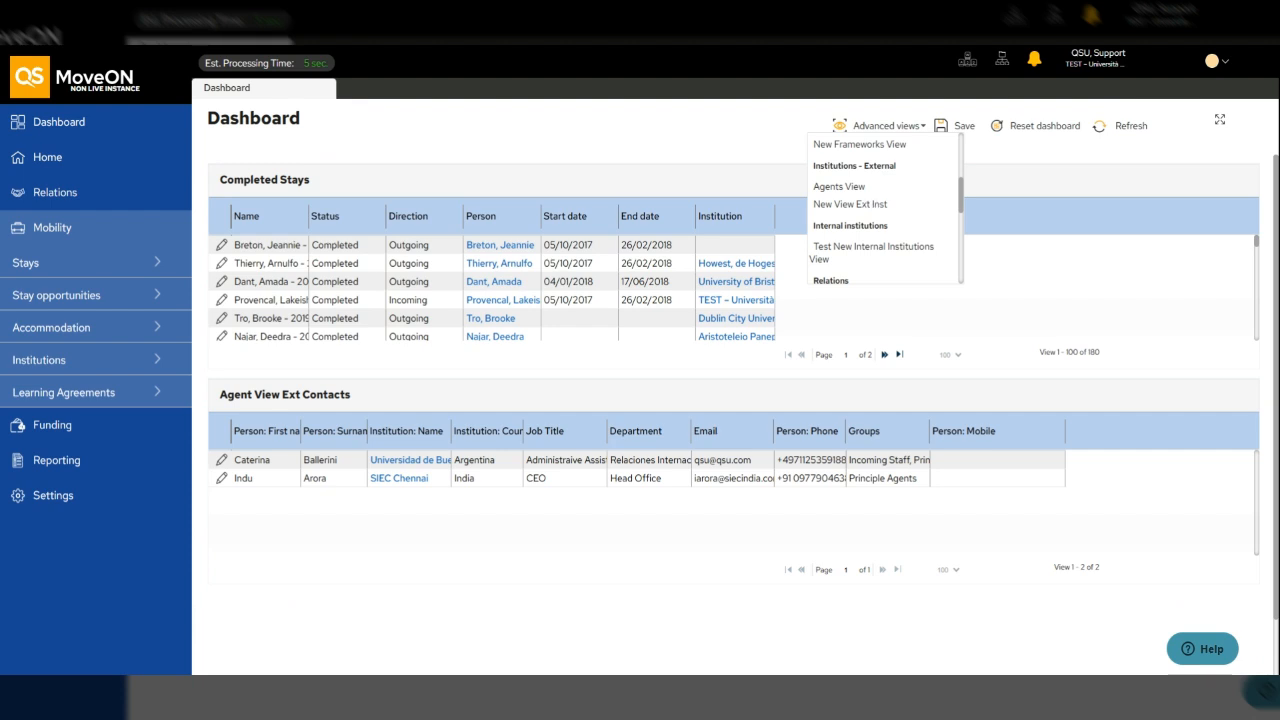
drag(850, 204, 797, 287)
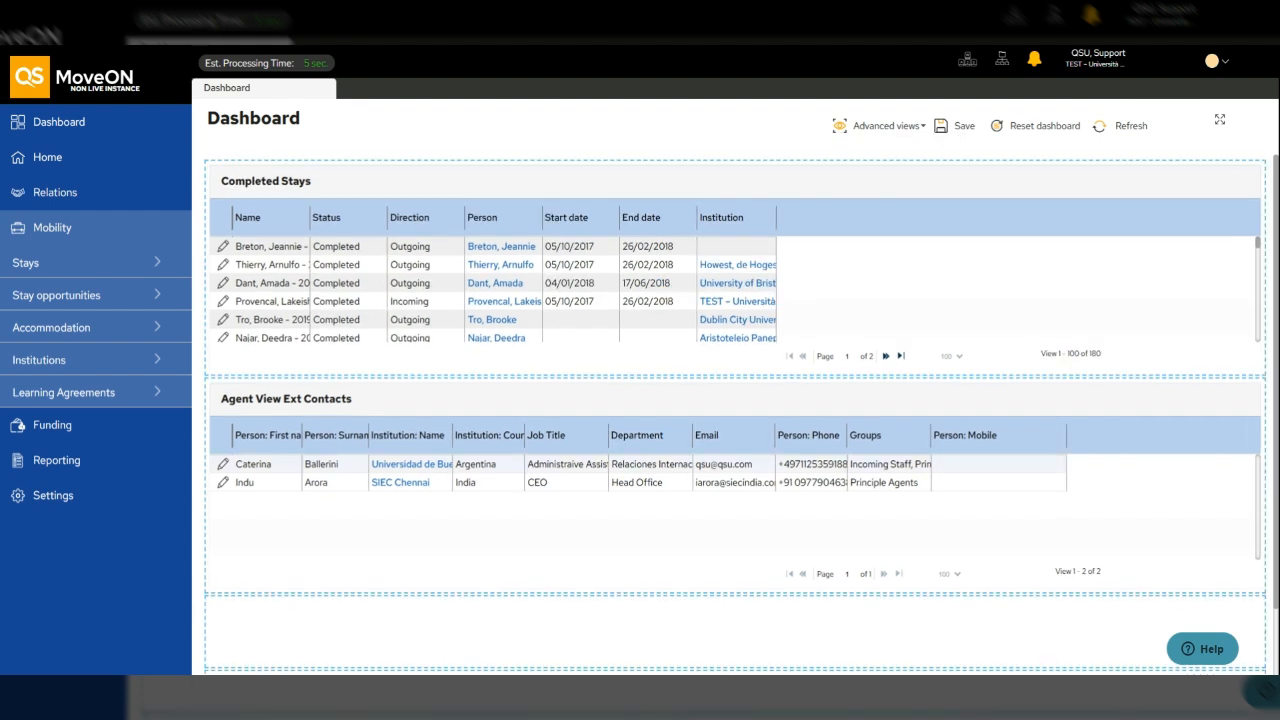
drag(509, 631, 508, 633)
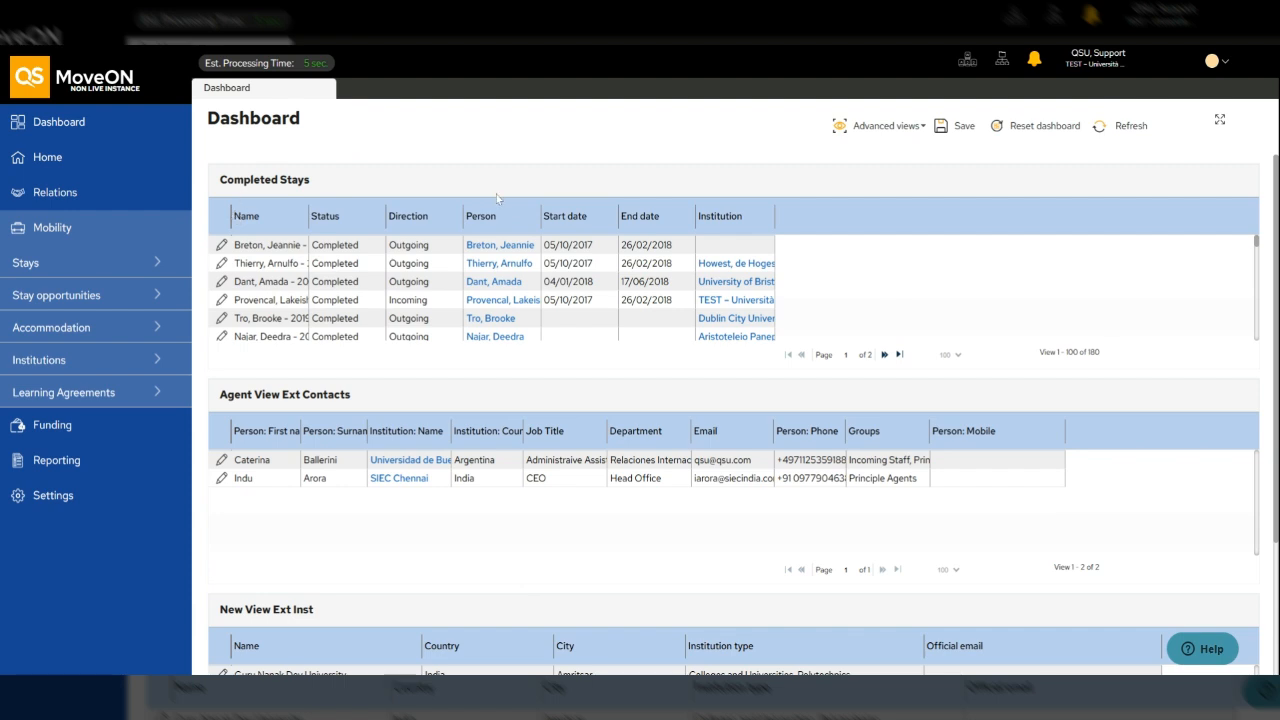
Step: Review the placed views, refresh the dashboard without saving them, and save the cleared dashboard
click(887, 123)
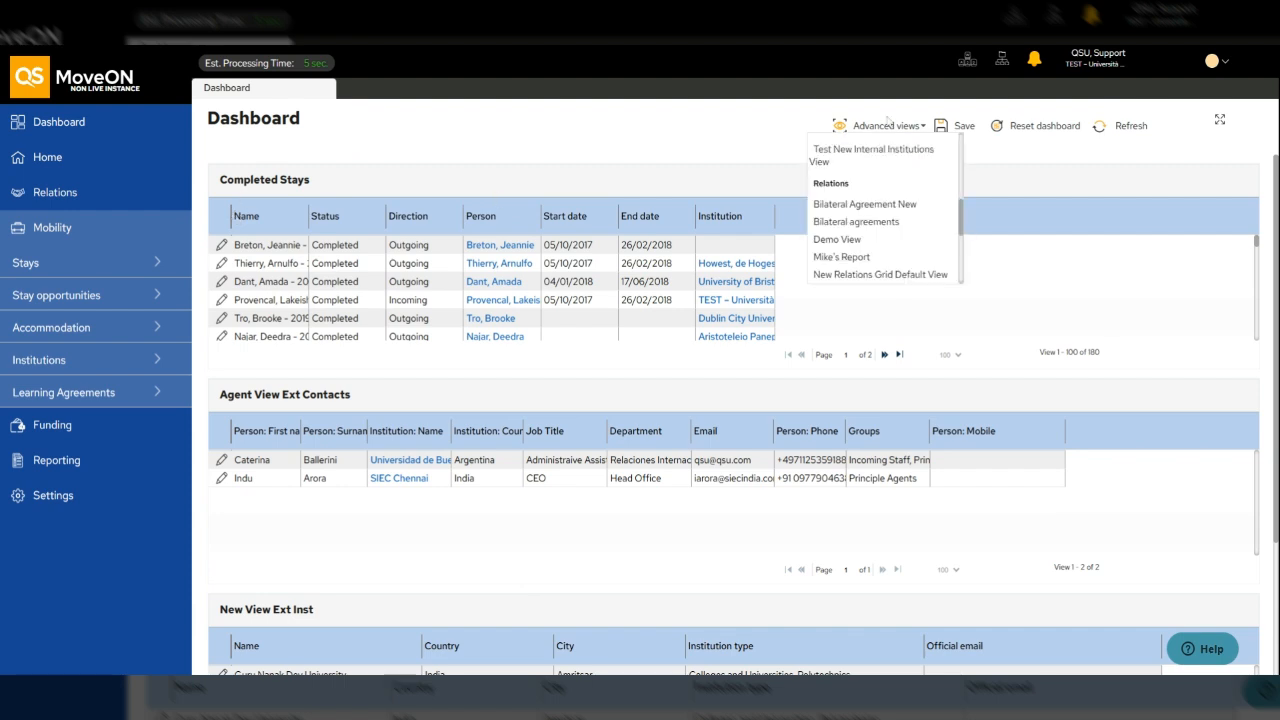
click(781, 199)
scroll(397, 343, down, 1)
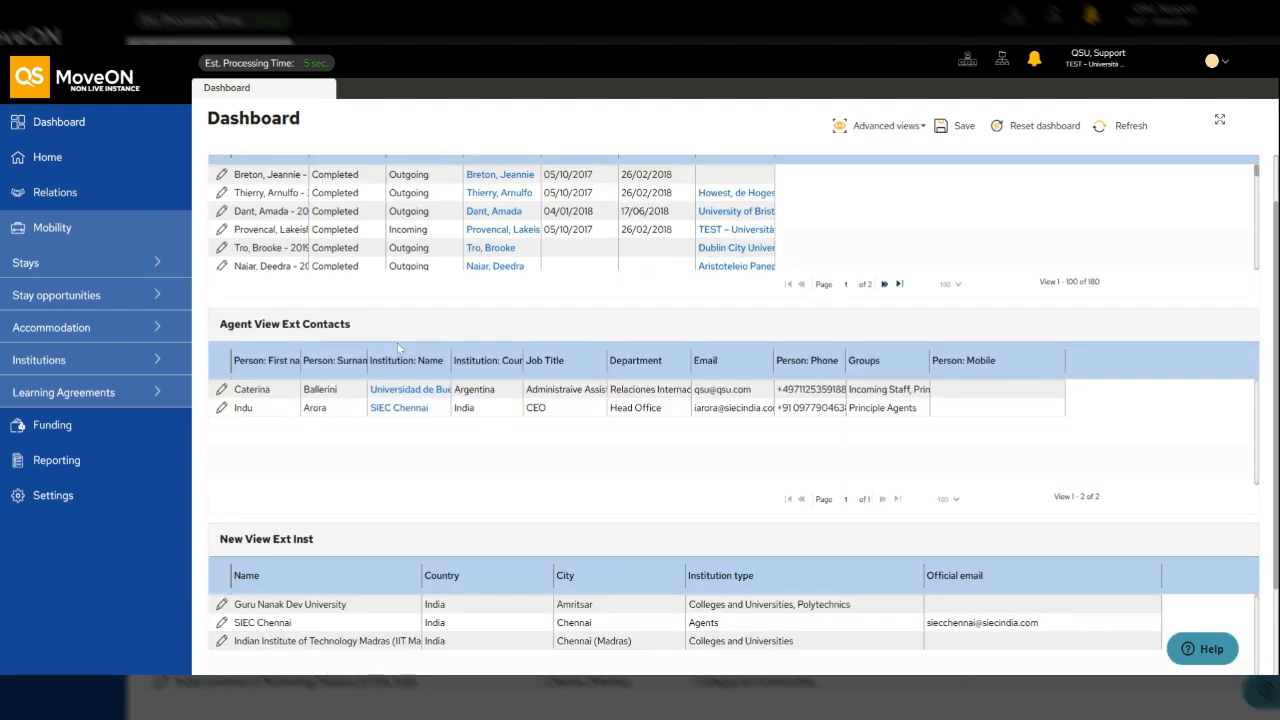
scroll(397, 343, down, 2)
scroll(526, 543, down, 1)
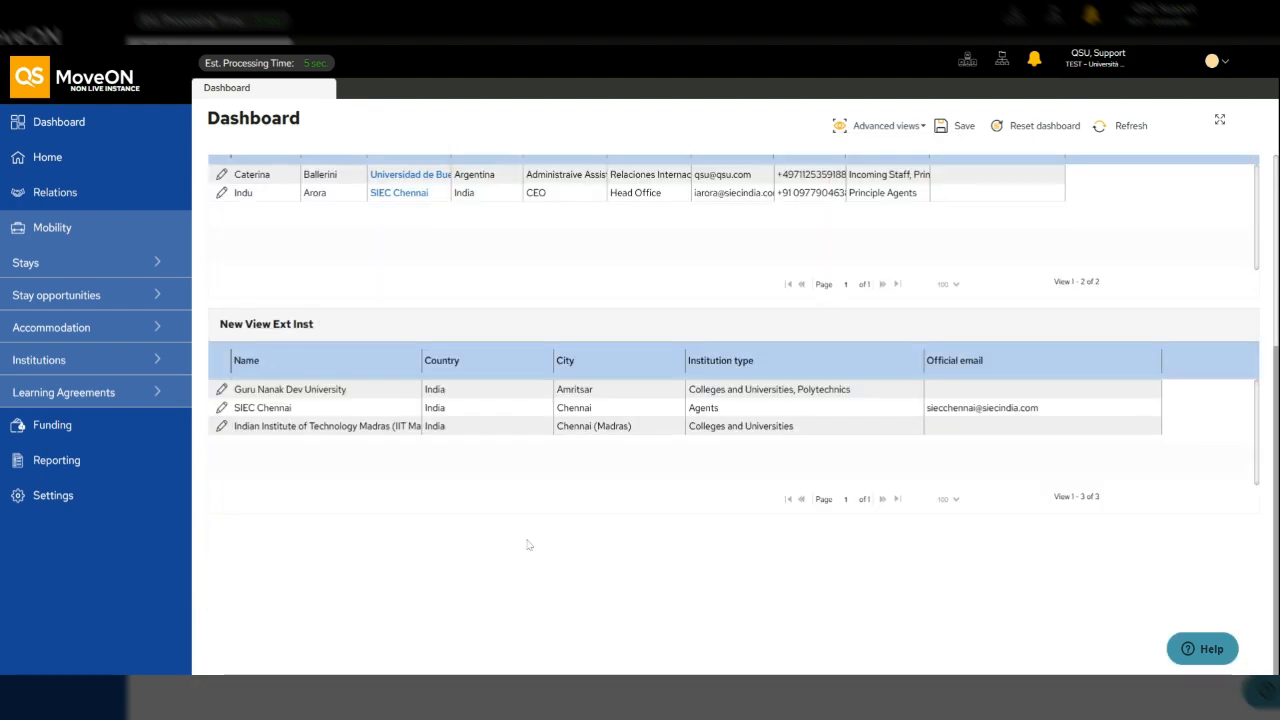
scroll(529, 545, up, 4)
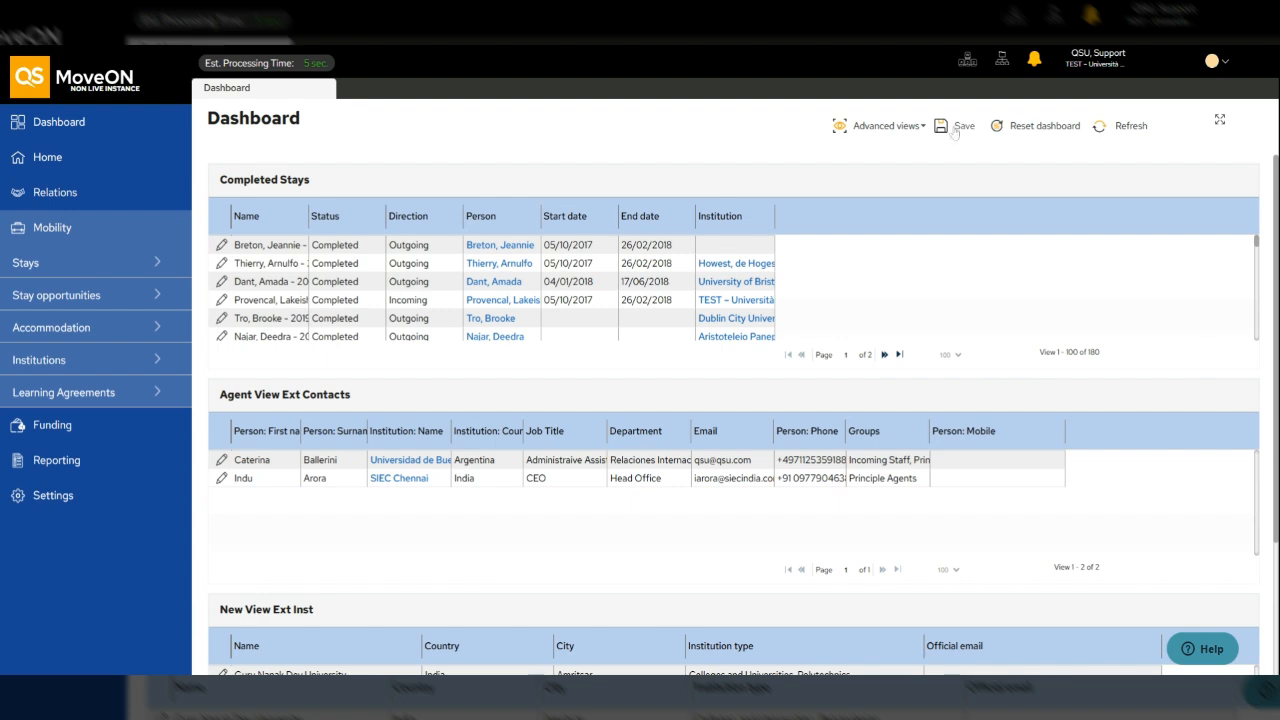
click(1118, 136)
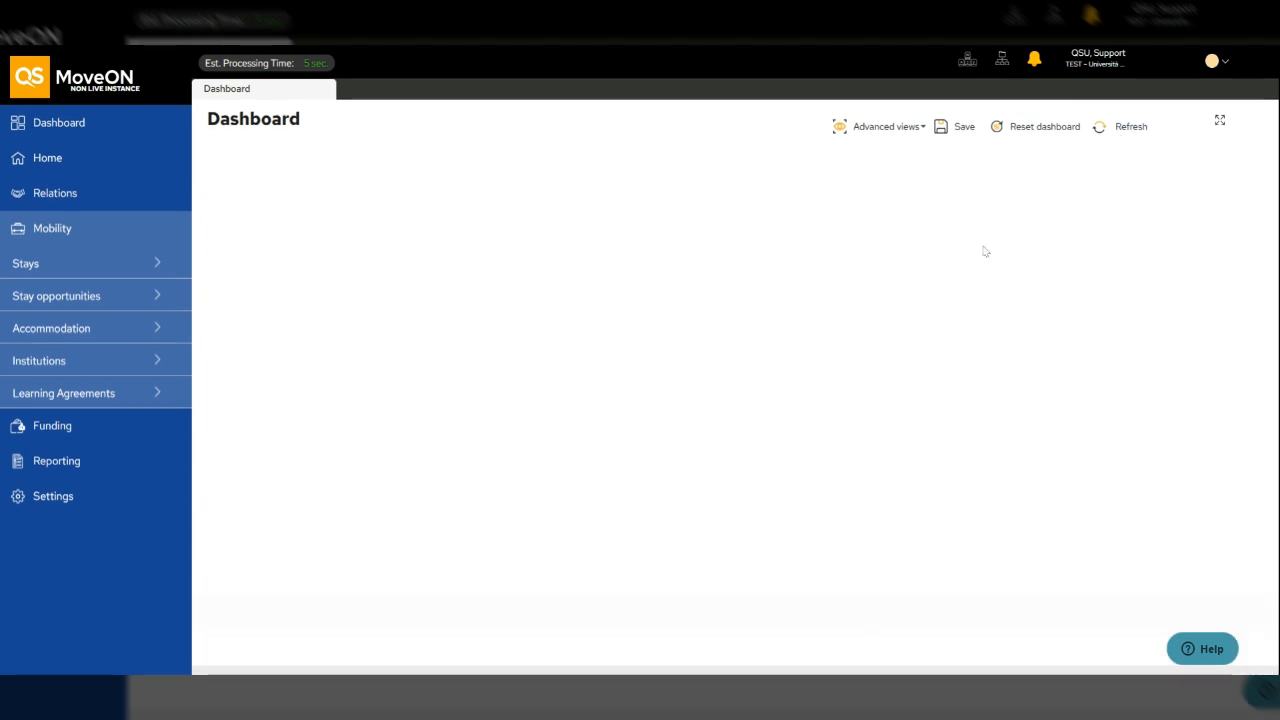
click(958, 132)
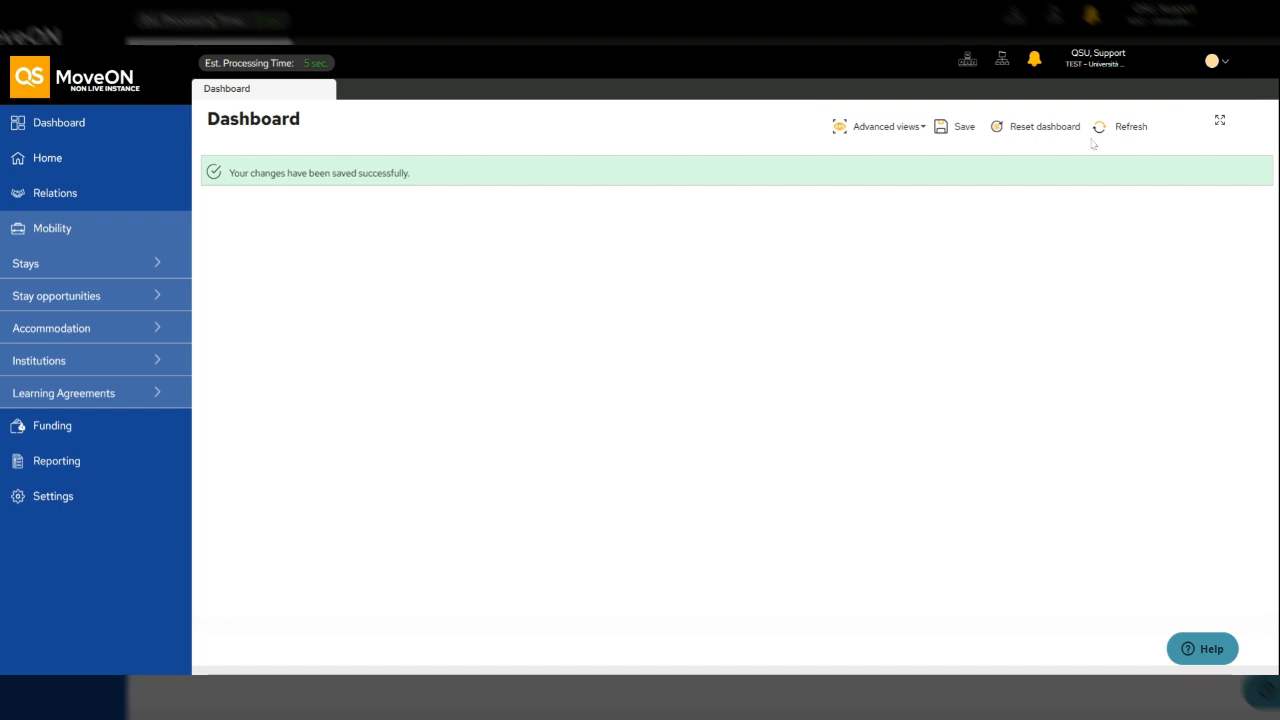
Step: Add Completed Stays, Agent View Ext Contacts and Test New Internal Institutions View to the dashboard in successive rows, and save the layout
click(925, 130)
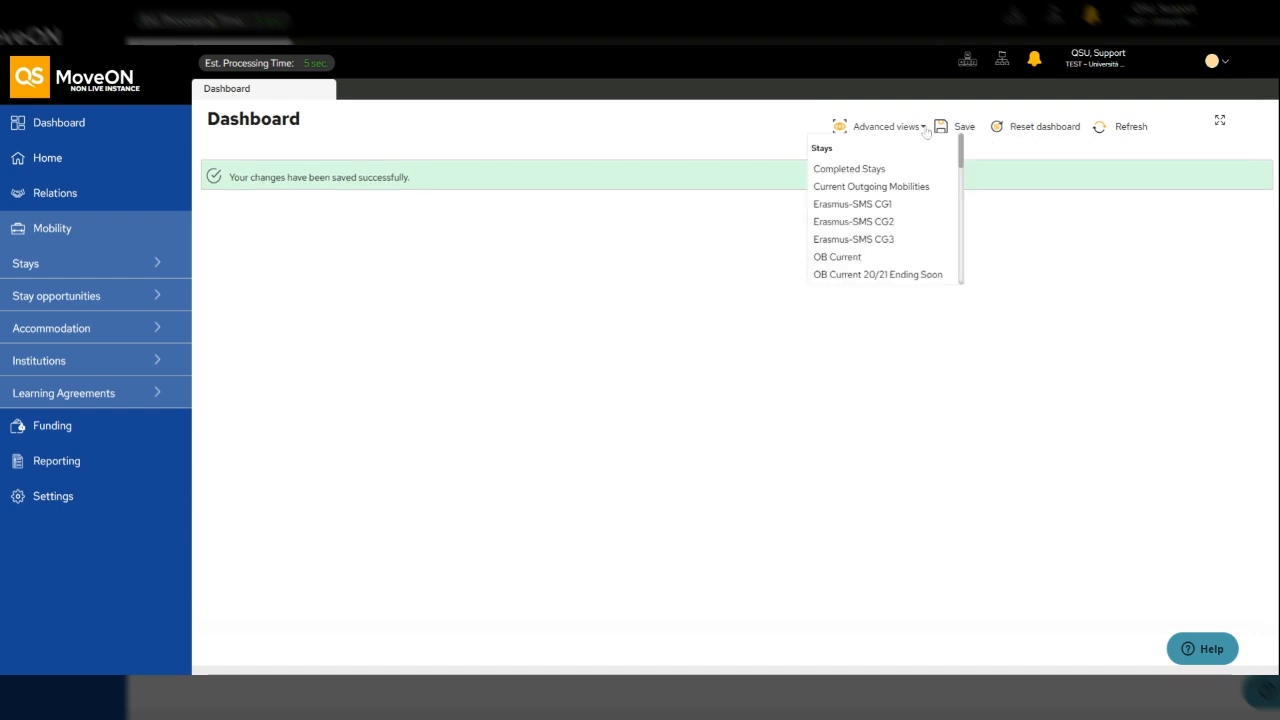
click(871, 169)
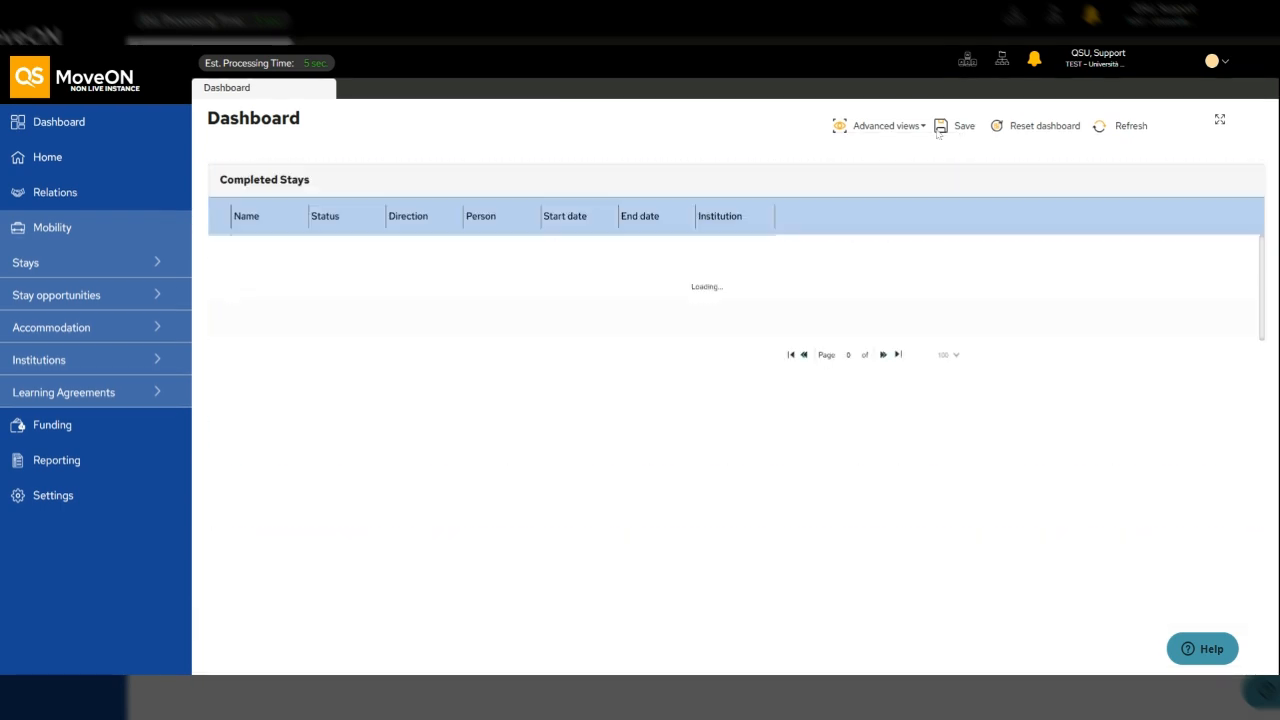
click(924, 127)
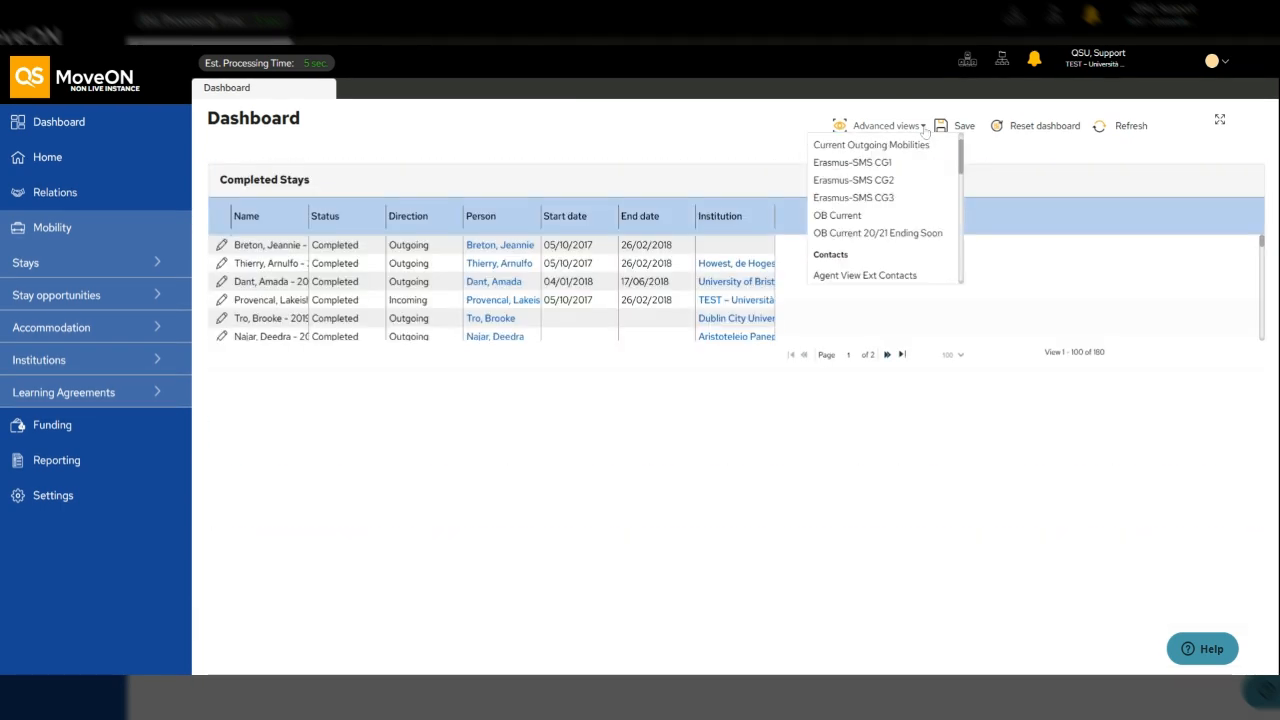
click(866, 275)
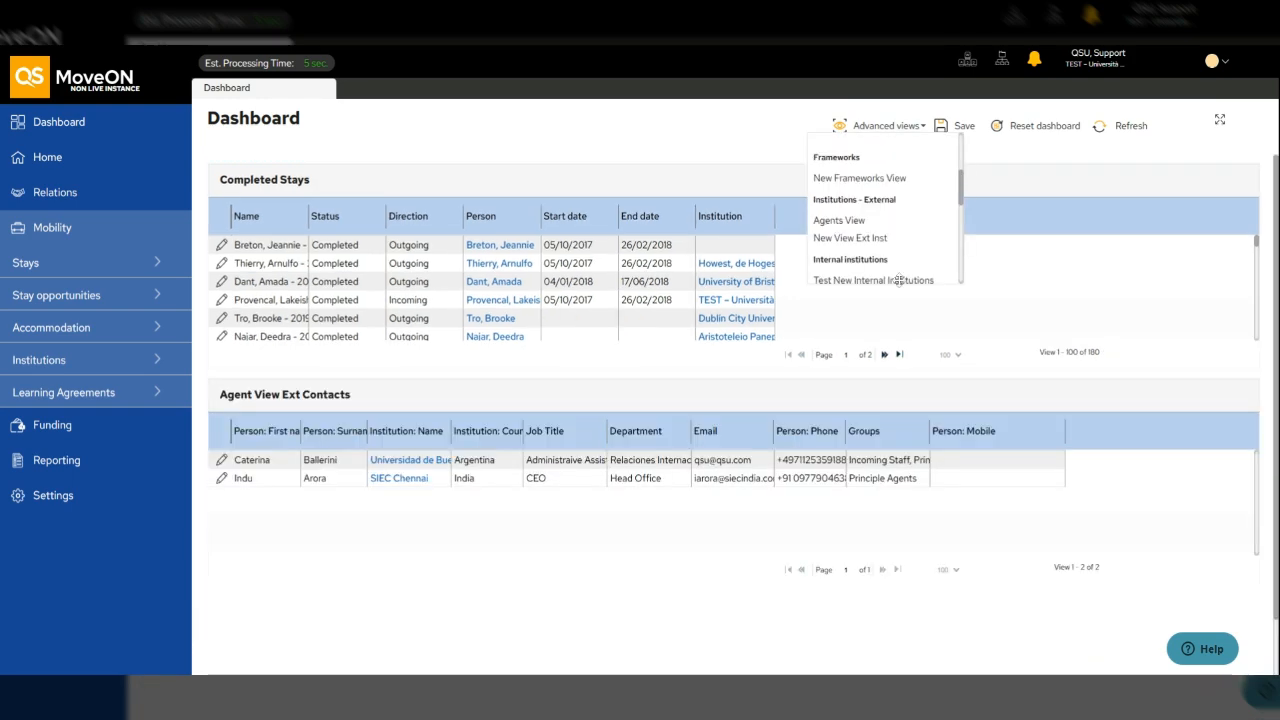
click(899, 280)
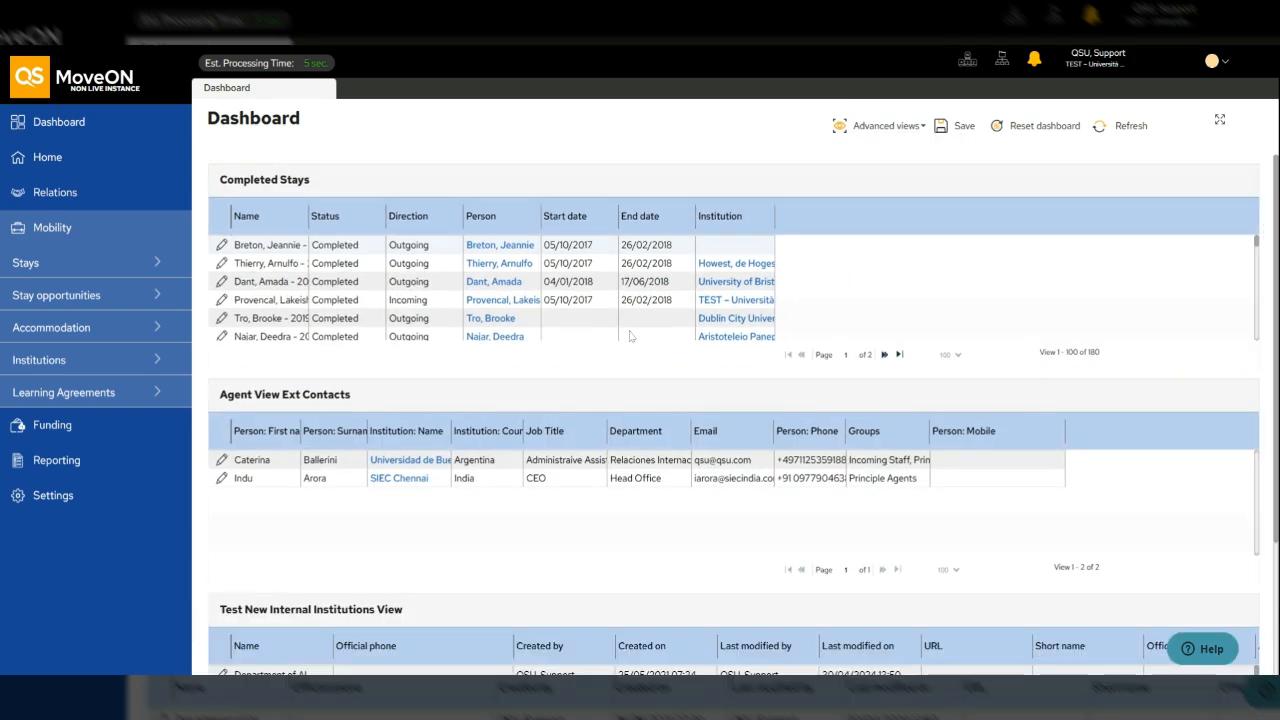
click(960, 130)
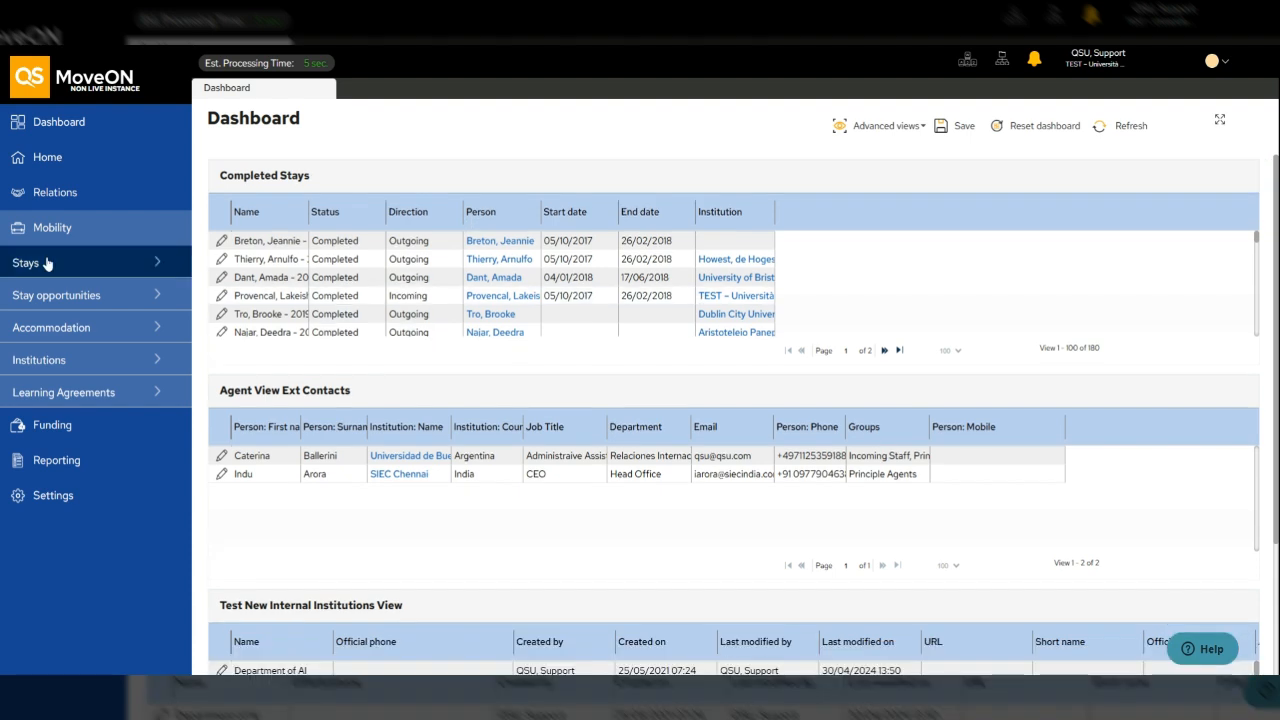
Step: Open Stays and Course units under Mobility, return to the dashboard to check its saved views, and close the extra pages
click(46, 263)
click(39, 297)
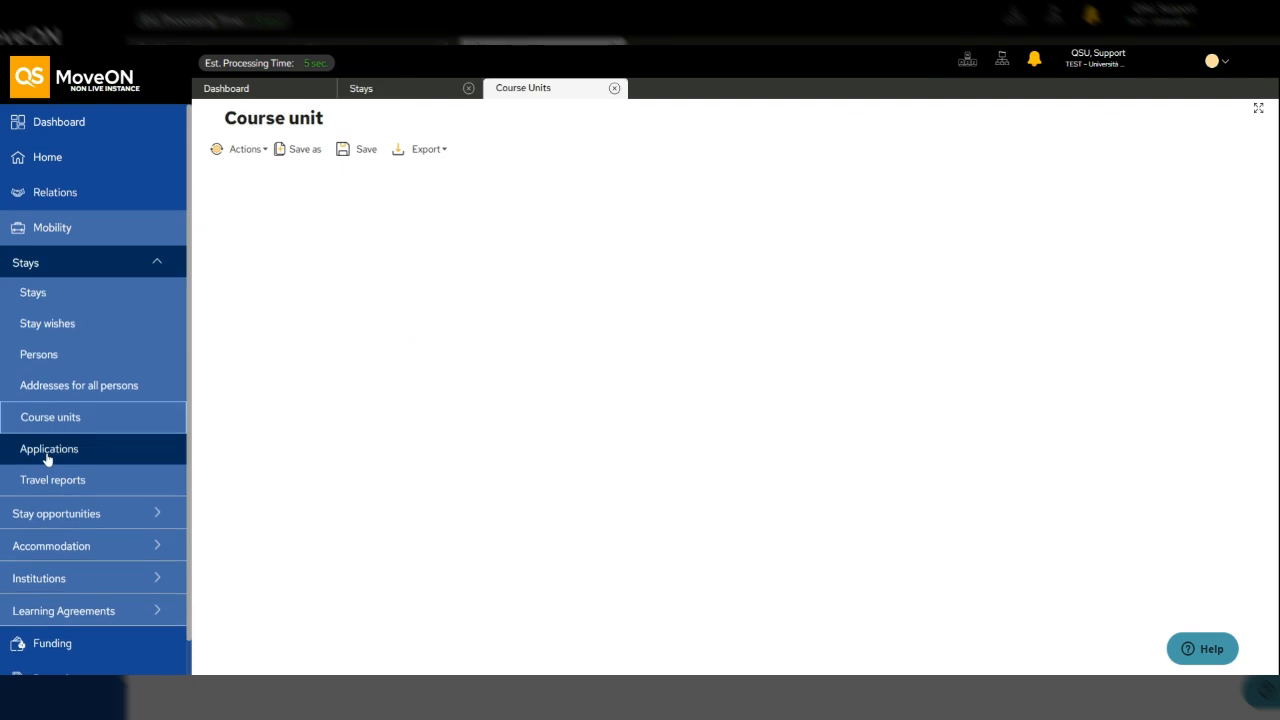
click(287, 94)
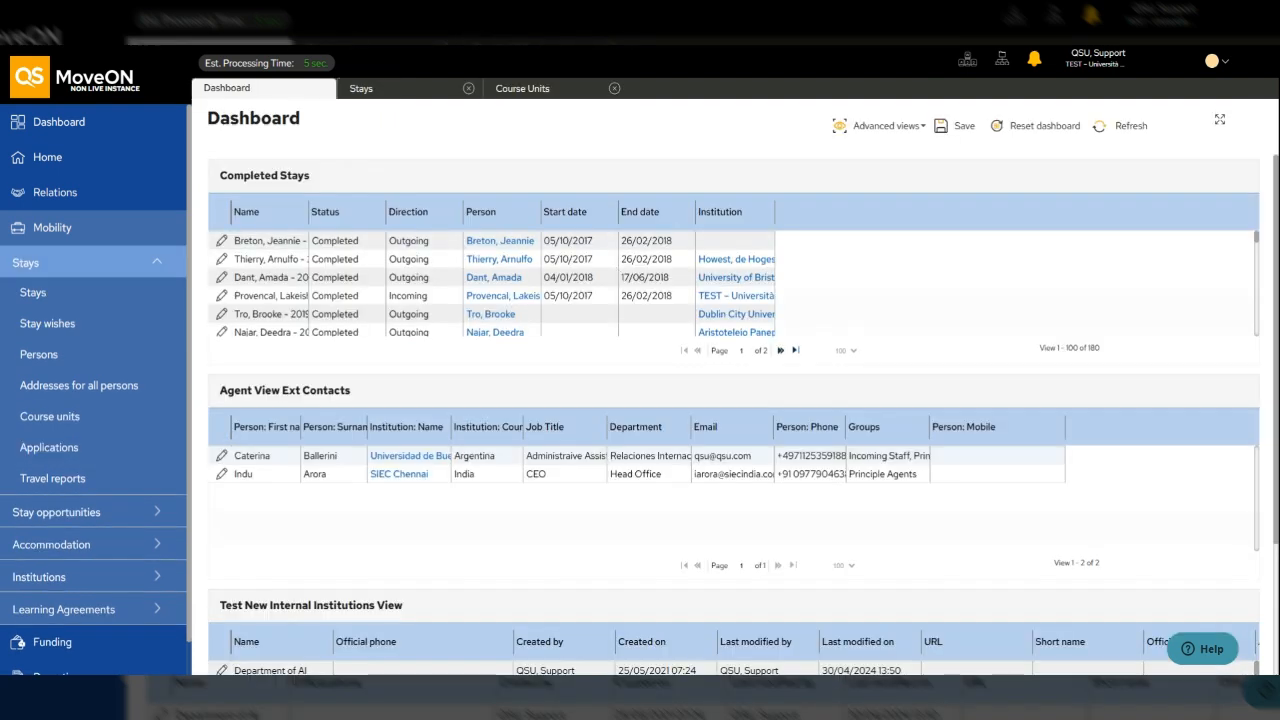
scroll(604, 530, down, 3)
scroll(604, 530, up, 3)
click(469, 89)
click(469, 89)
Step: Log out of the current user account
click(1213, 62)
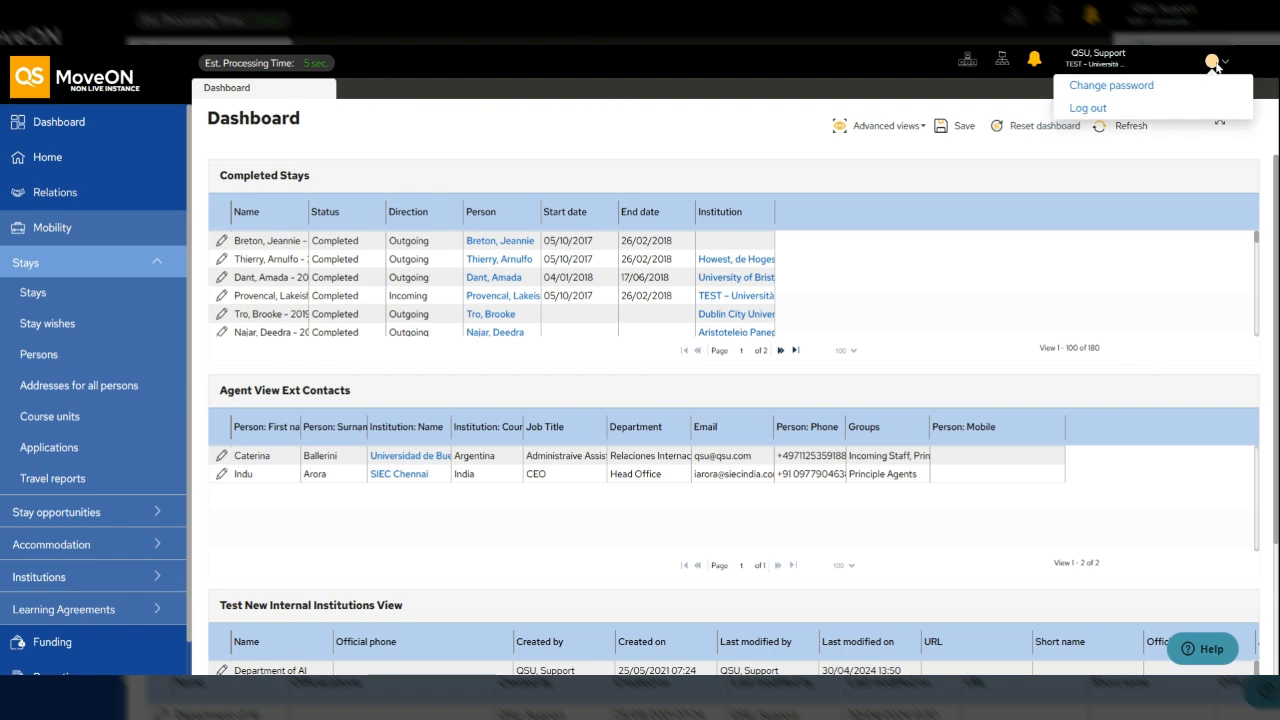
click(1222, 66)
click(1222, 66)
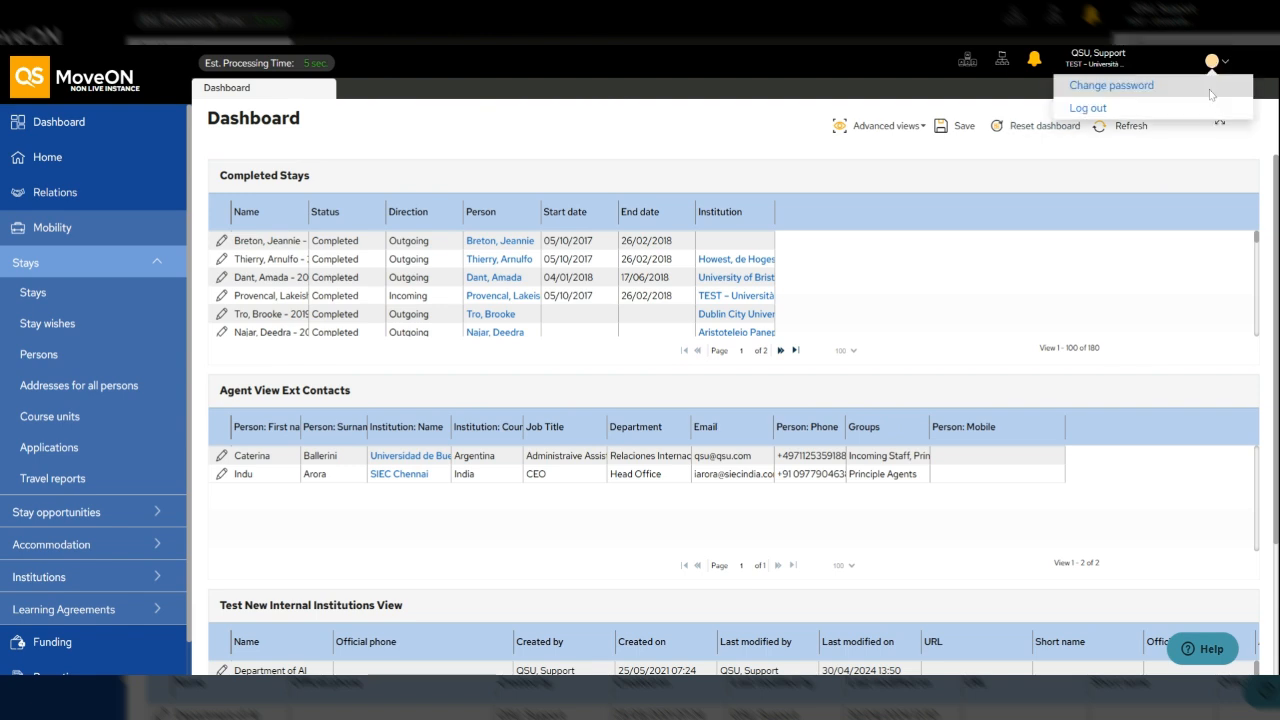
click(1129, 110)
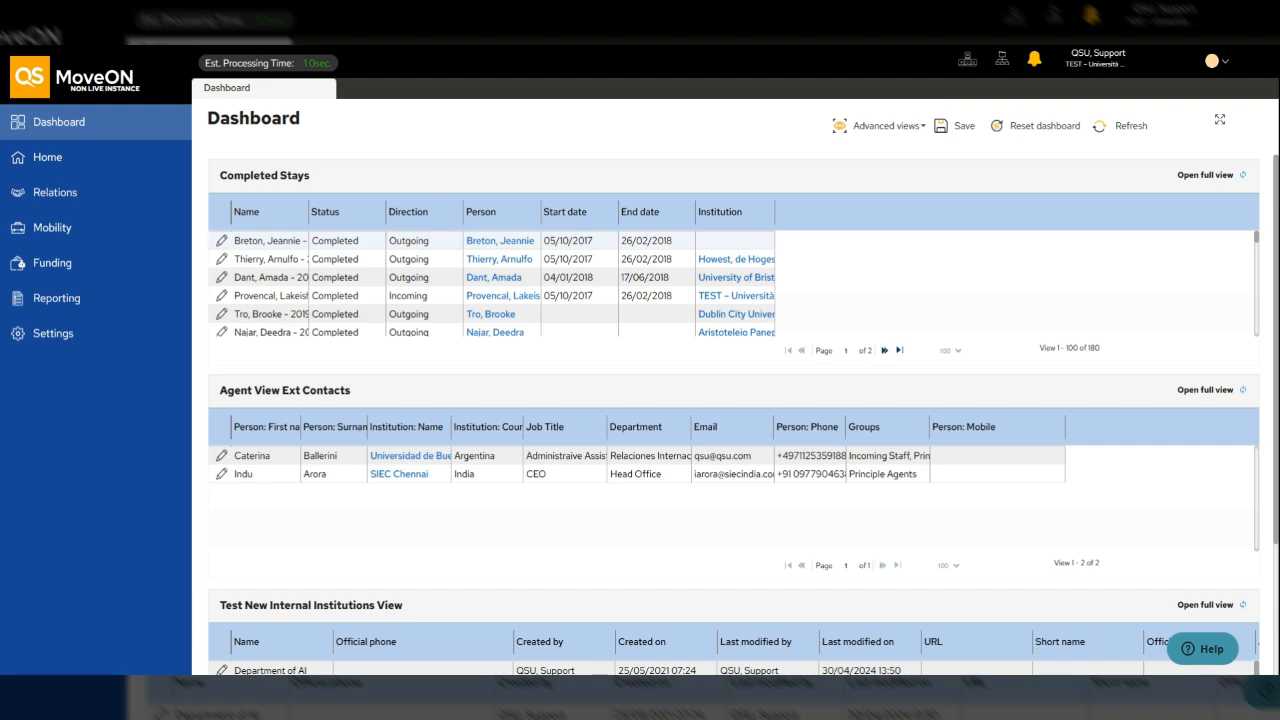
Step: Browse the Completed Stays records on the dashboard and open that view's full list
mouse_move(1257, 240)
mouse_down()
mouse_move(1258, 319)
mouse_move(1263, 254)
mouse_up()
scroll(508, 292, up, 2)
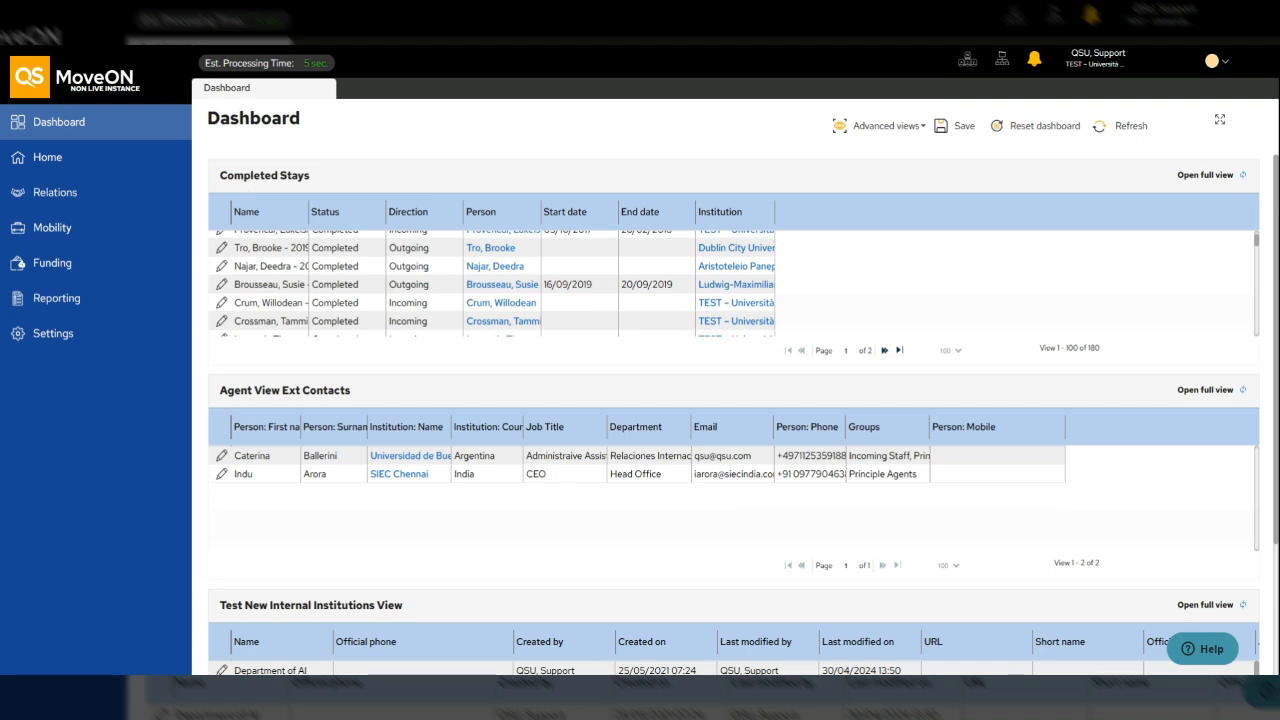
click(1220, 175)
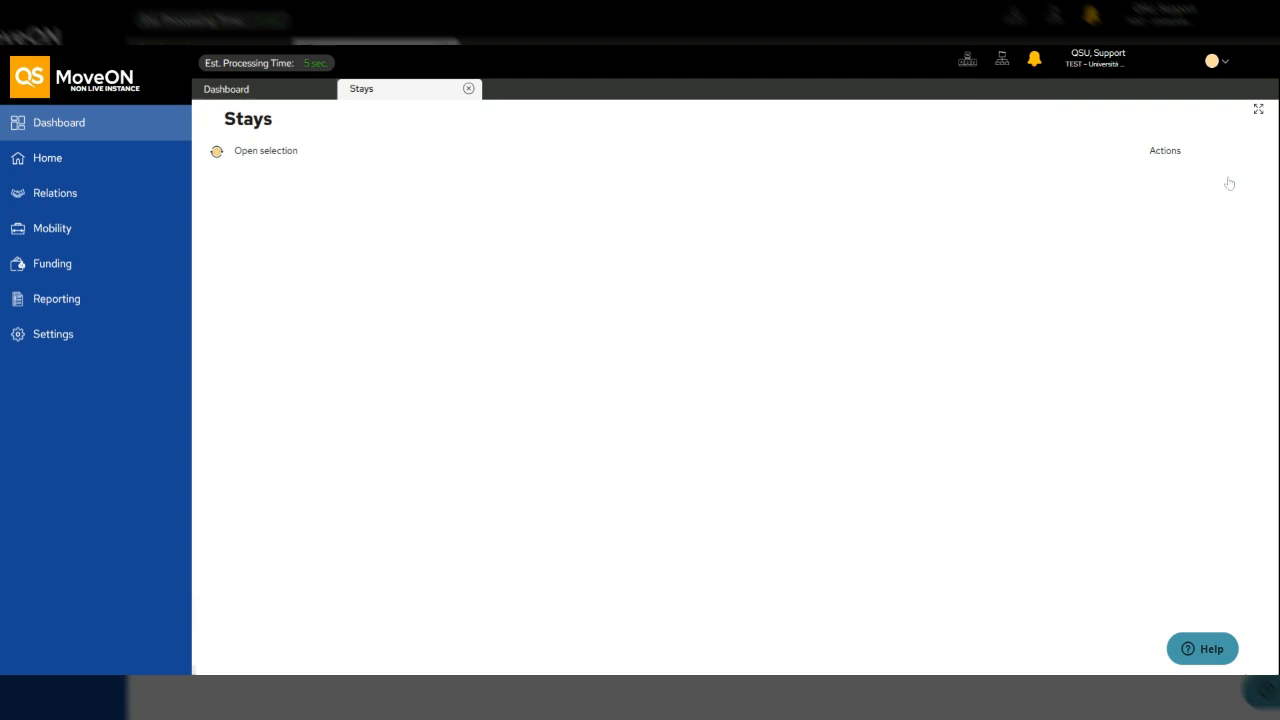
drag(235, 118, 244, 118)
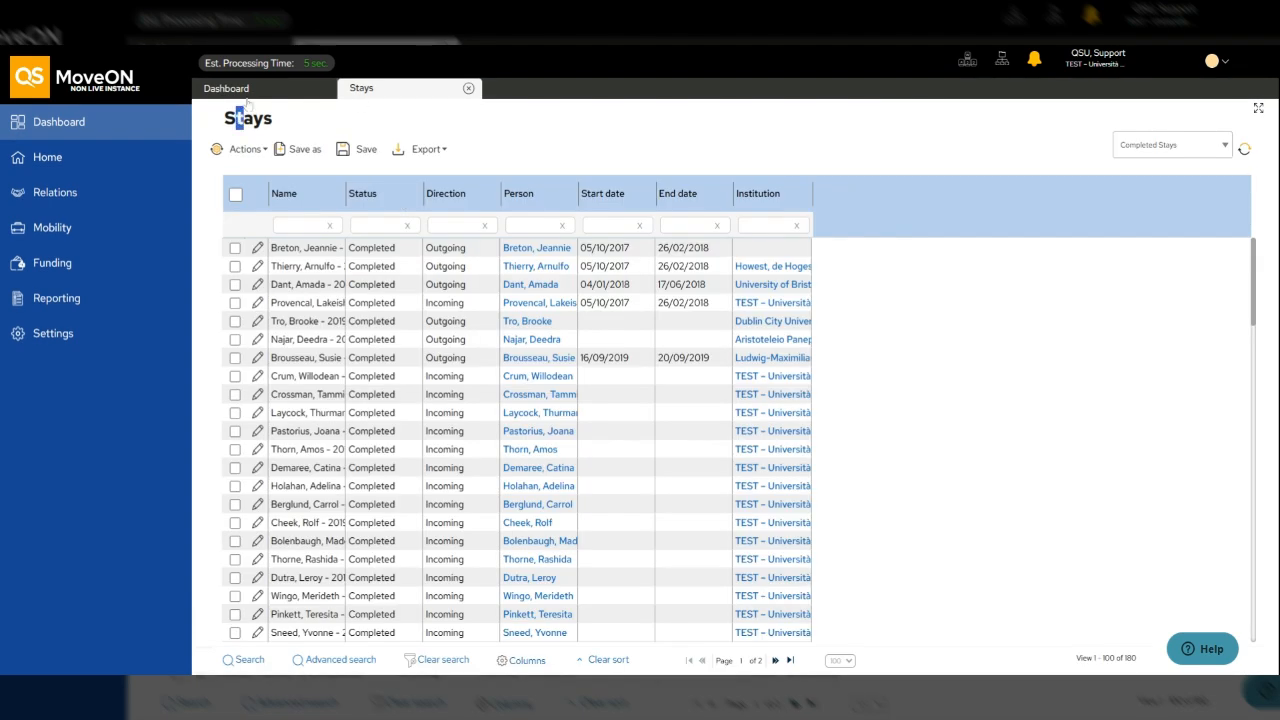
click(230, 88)
click(420, 92)
Step: Switch the Stays list to Default view for comparison and return it to the Completed Stays view
click(1225, 147)
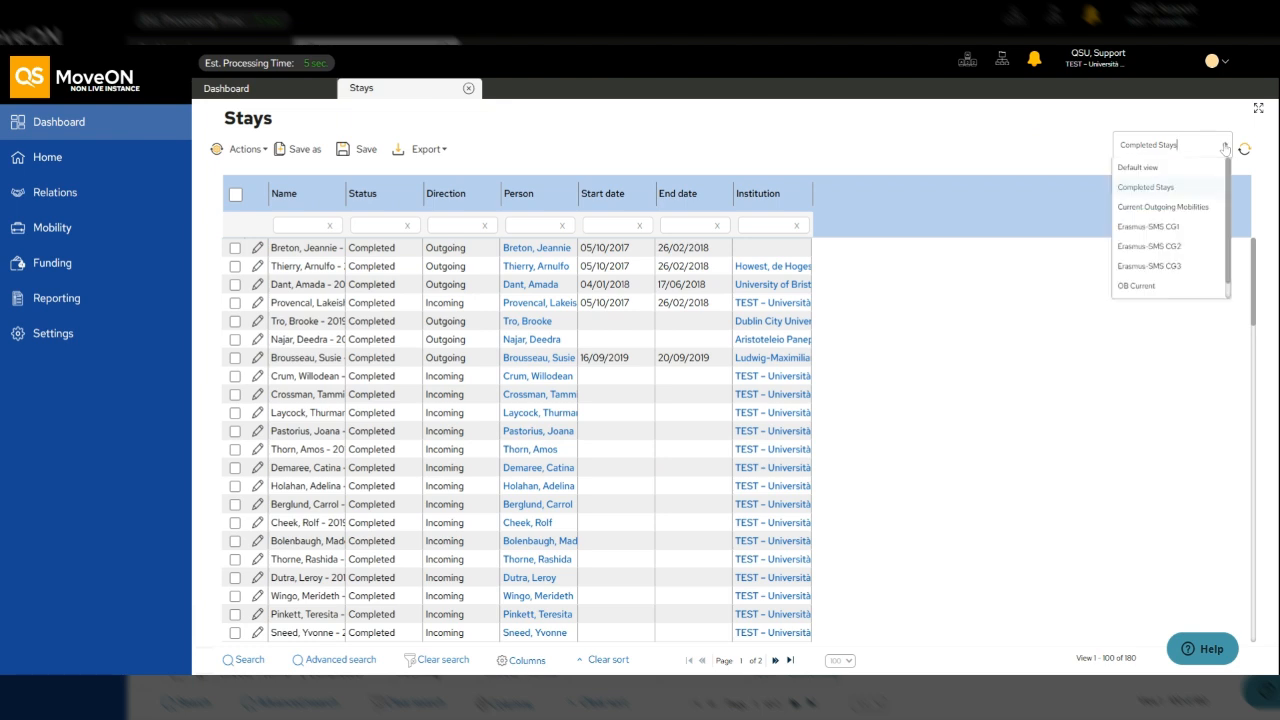
click(1127, 168)
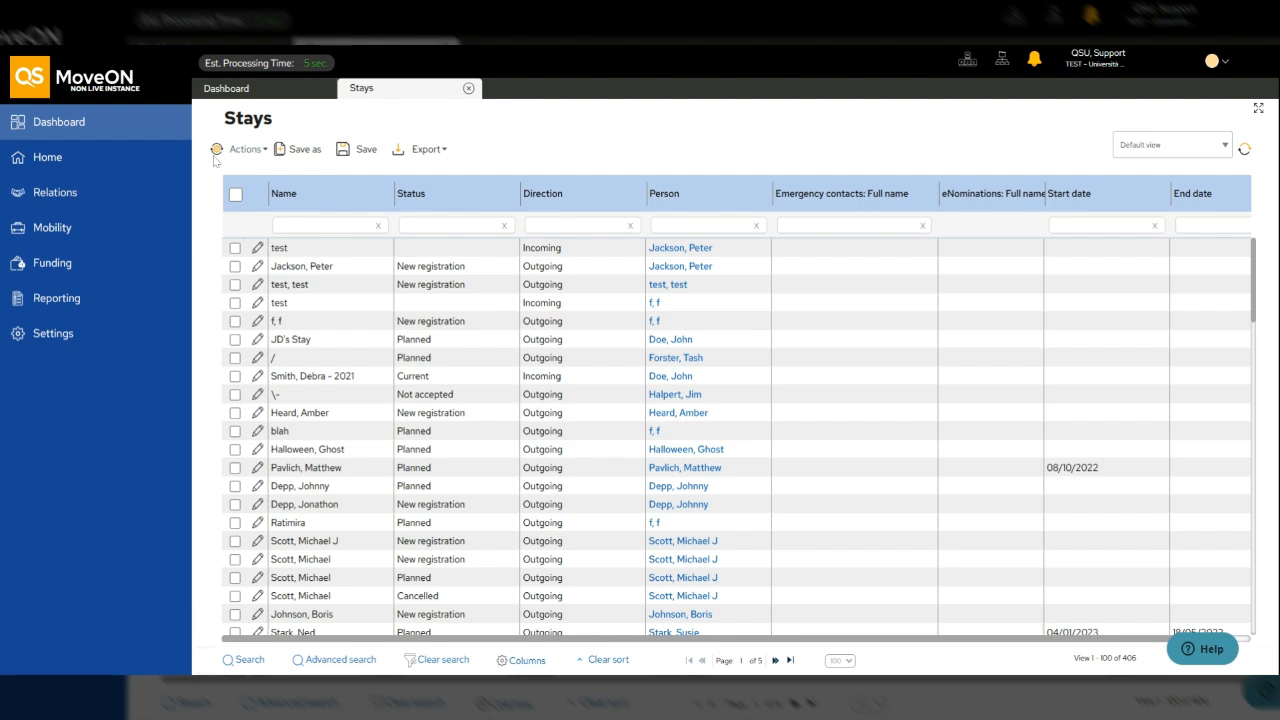
click(1170, 145)
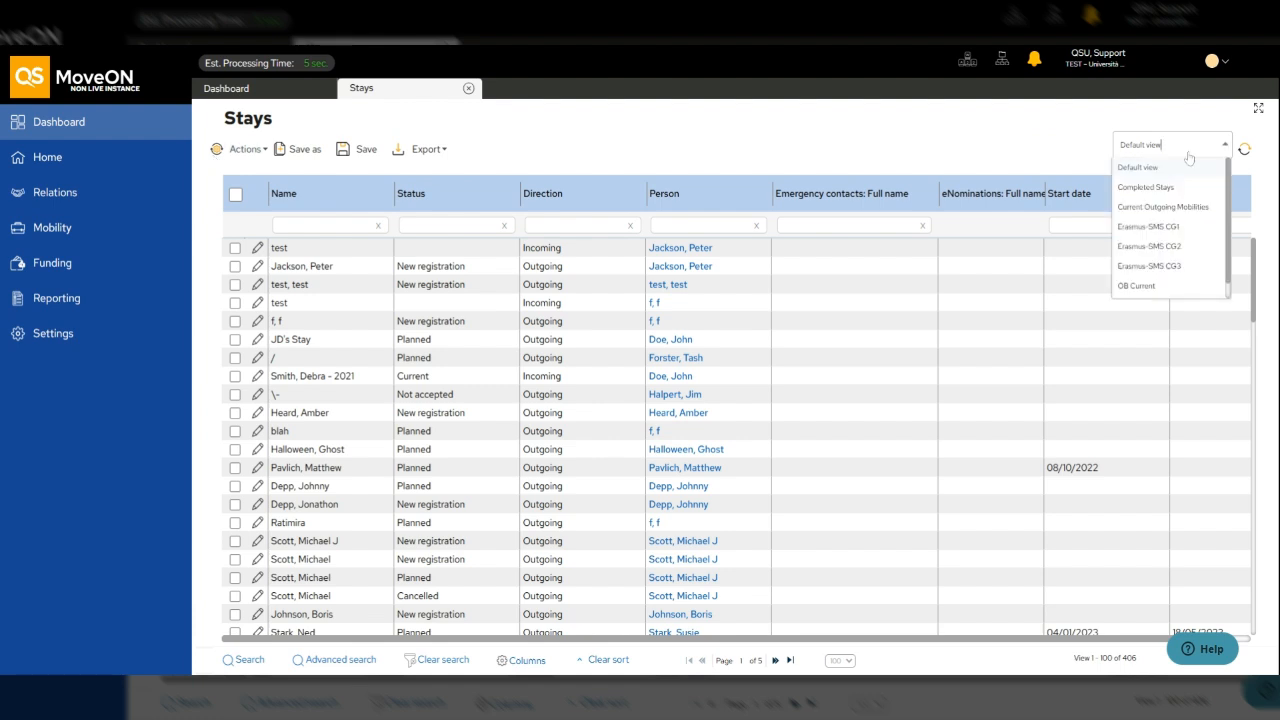
click(1143, 186)
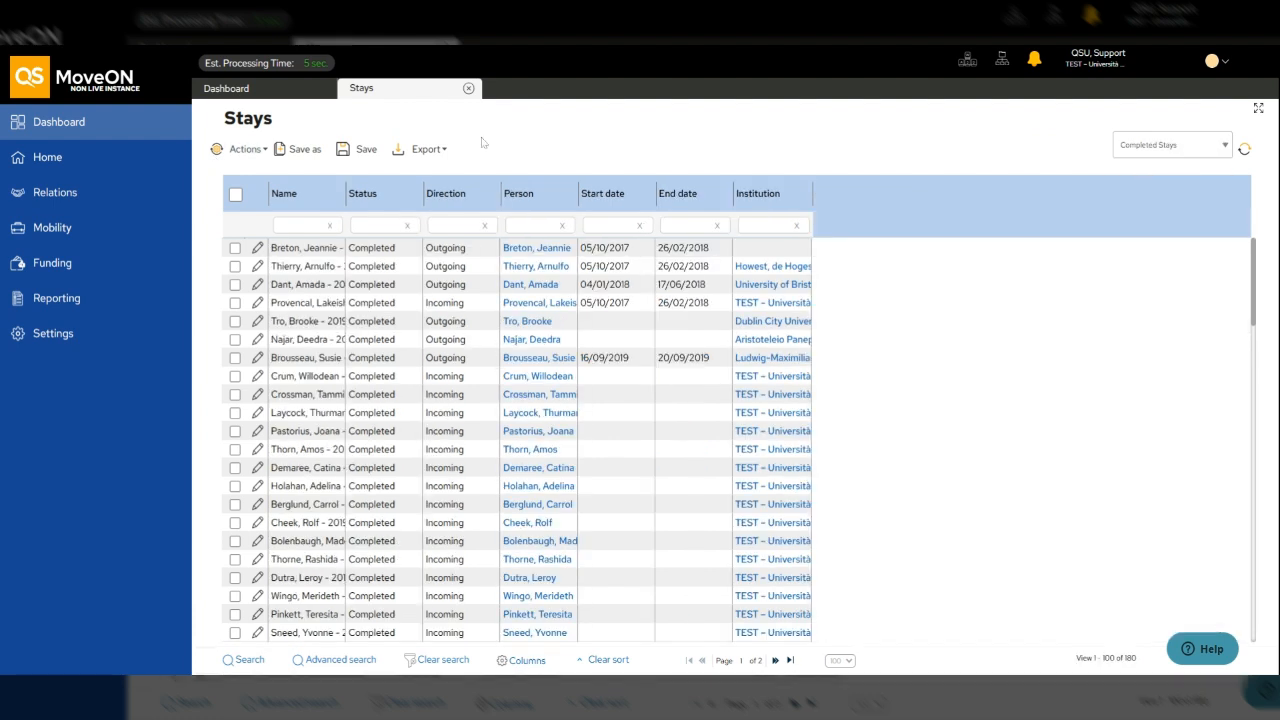